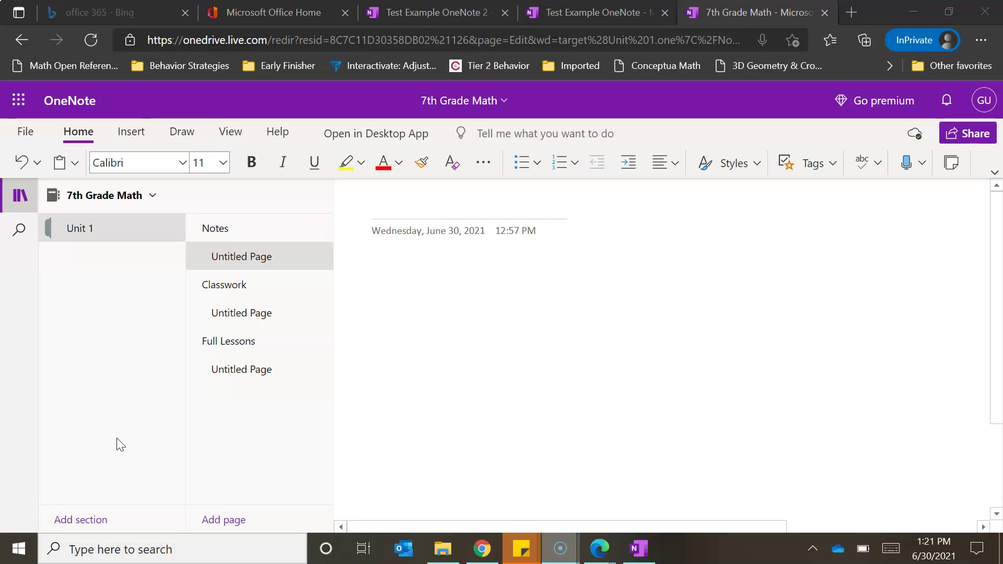
Add a new untitled page under Notes and make it a subpage of Notes
right_click(239, 233)
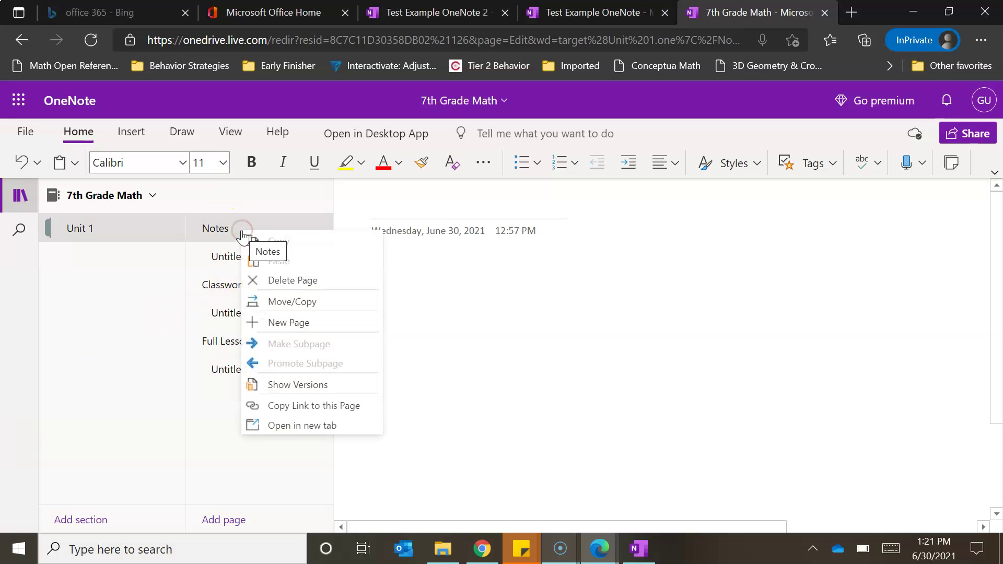
left_click(261, 324)
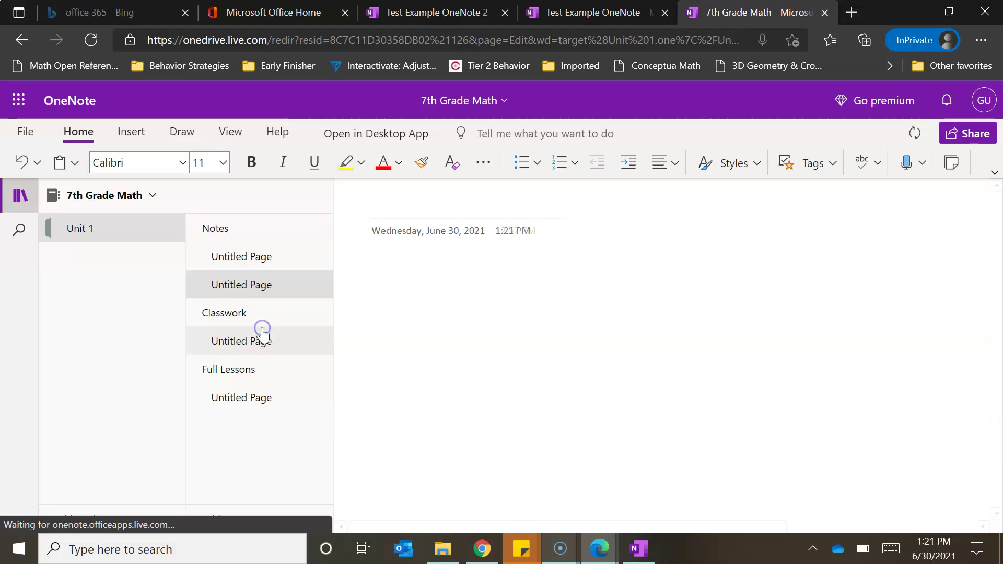
left_click(271, 255)
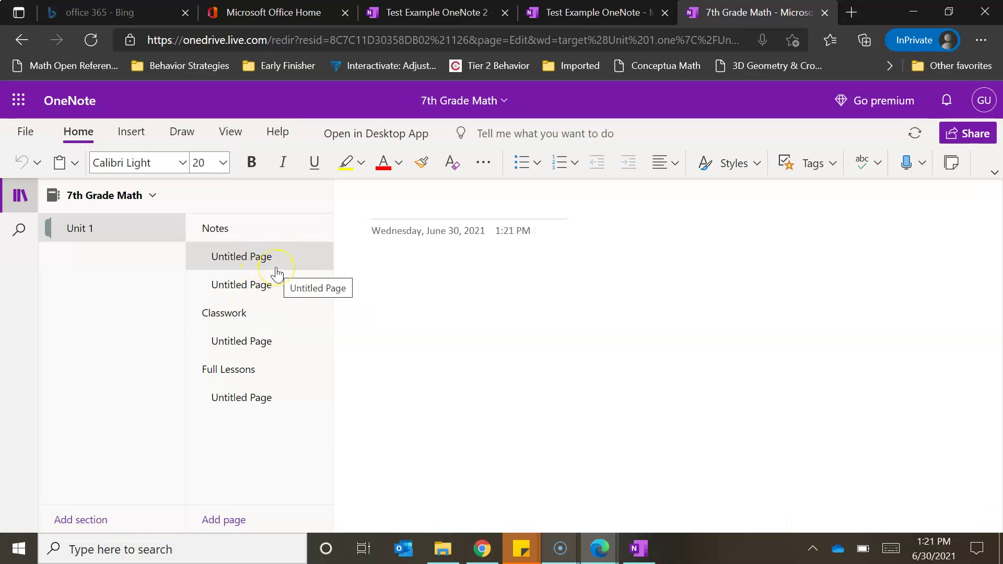
right_click(276, 270)
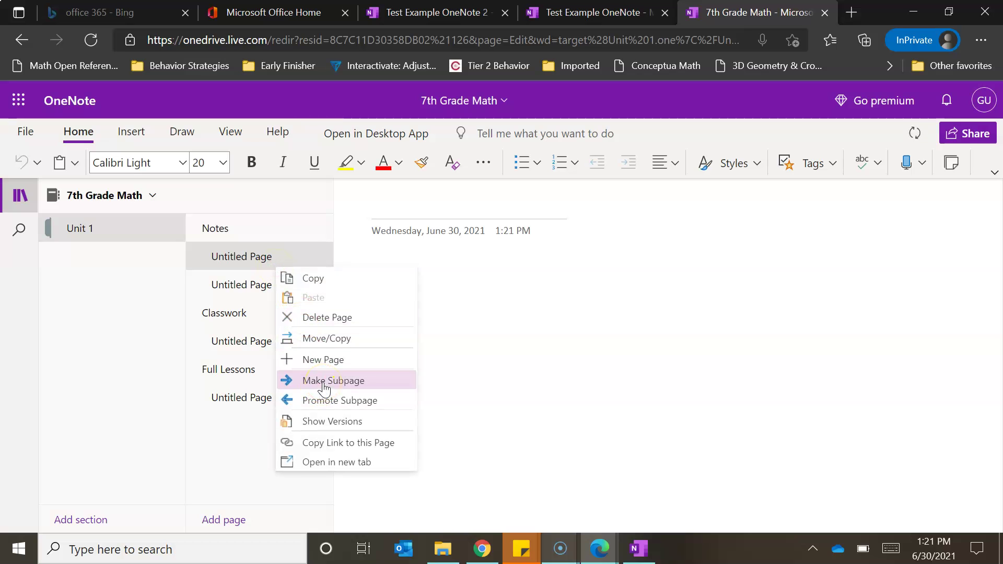
left_click(213, 261)
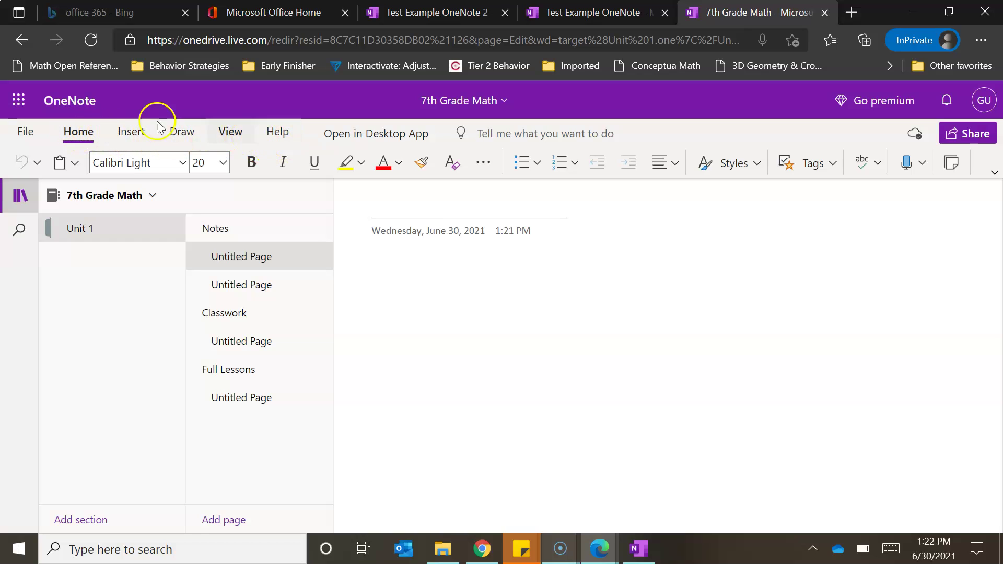
From the Insert tools, open the File dropdown for the untitled Notes page
left_click(129, 133)
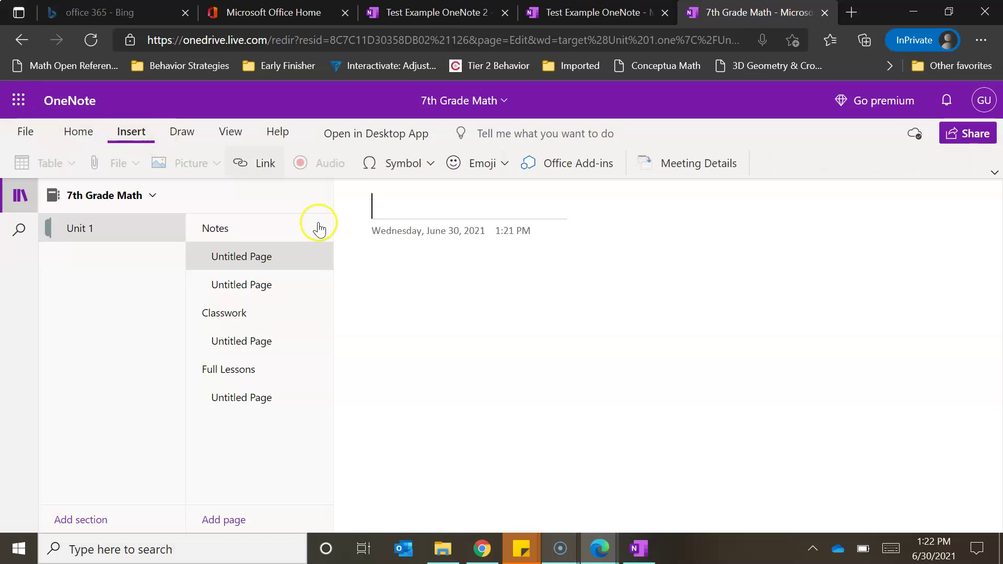
left_click(377, 266)
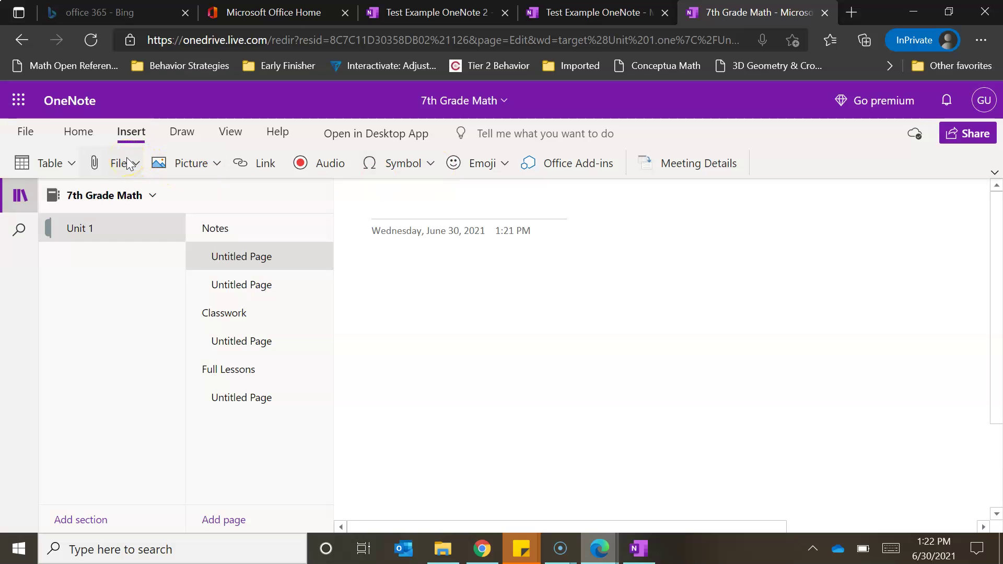
left_click(106, 164)
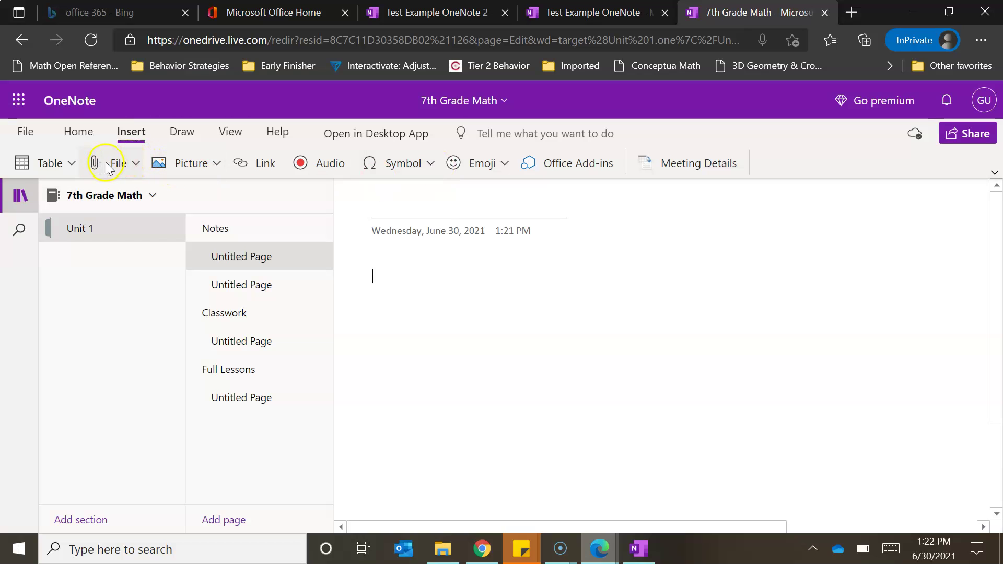
left_click(136, 164)
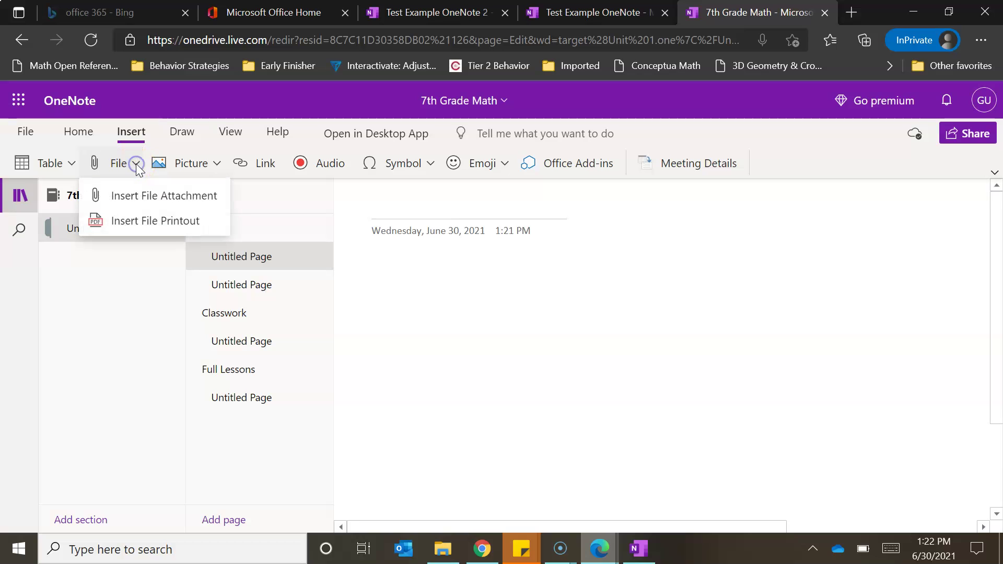
Attach CombiningLikeTermsDoodleNotes.pdf from Documents > 1111 Tutorial OneNote to the page
left_click(145, 196)
left_click(443, 323)
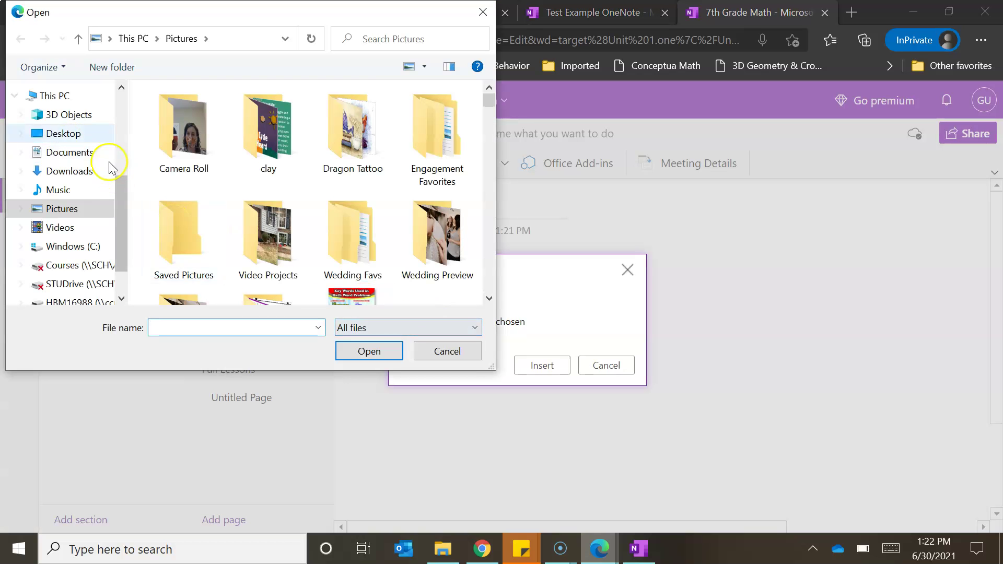
left_click(64, 152)
double_click(202, 120)
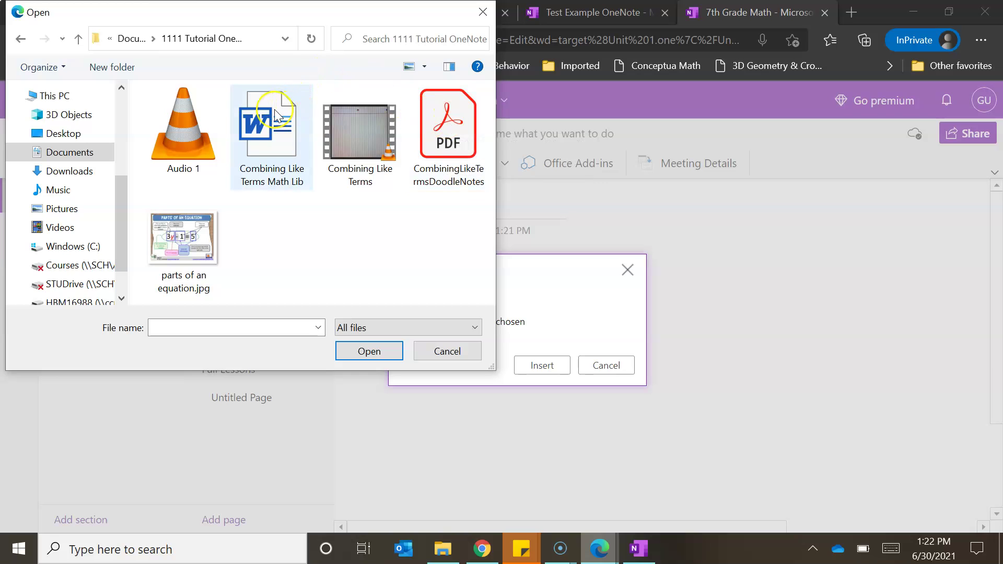
left_click(214, 253)
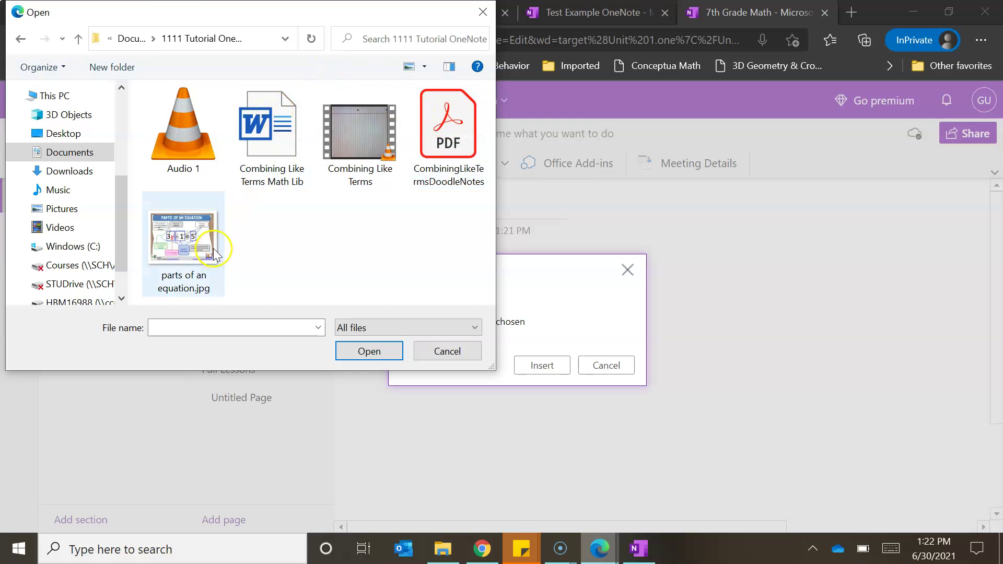
double_click(448, 137)
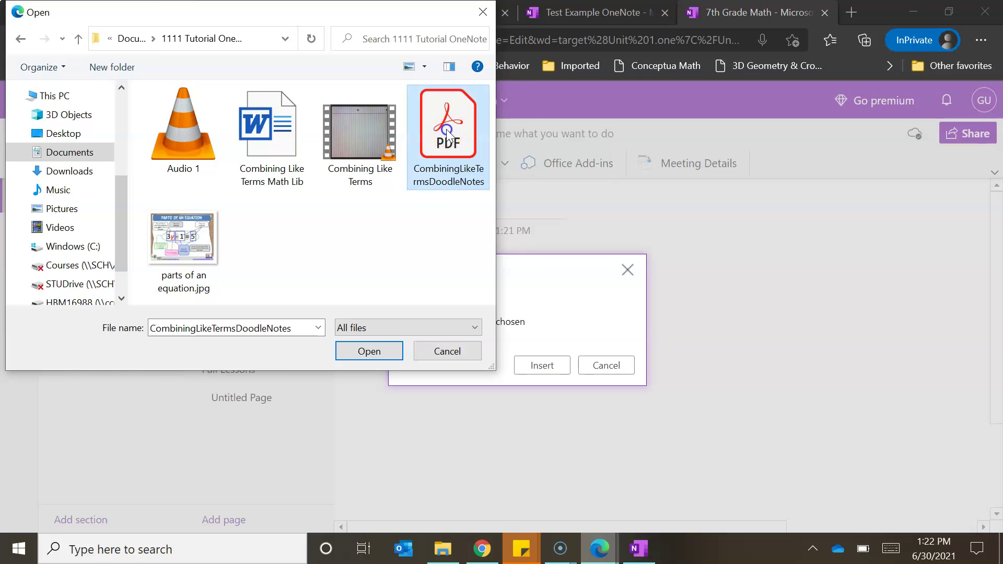
left_click(530, 365)
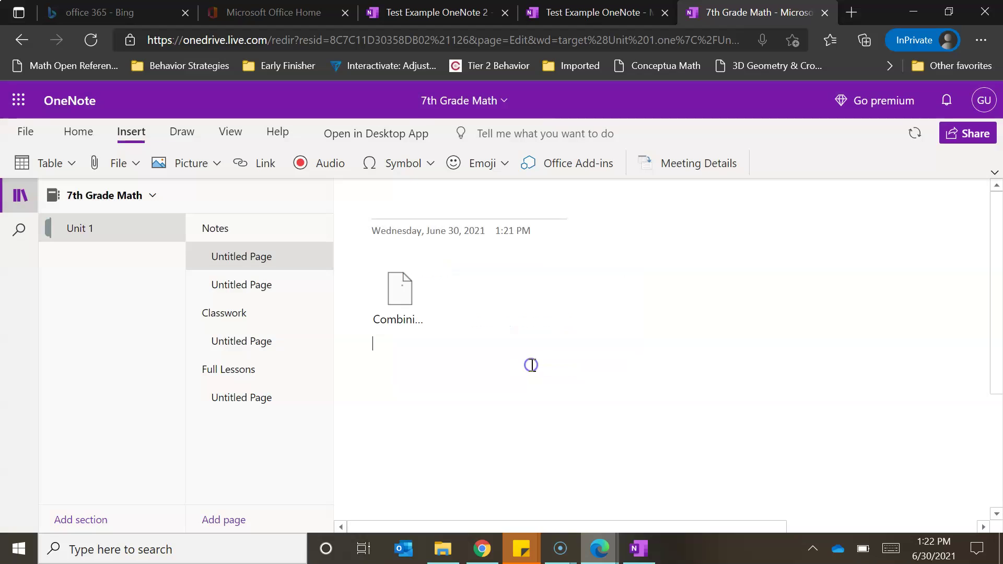
Open the CombiningLikeTermsDoodleNotes.pdf attachment and confirm its download
left_click(411, 332)
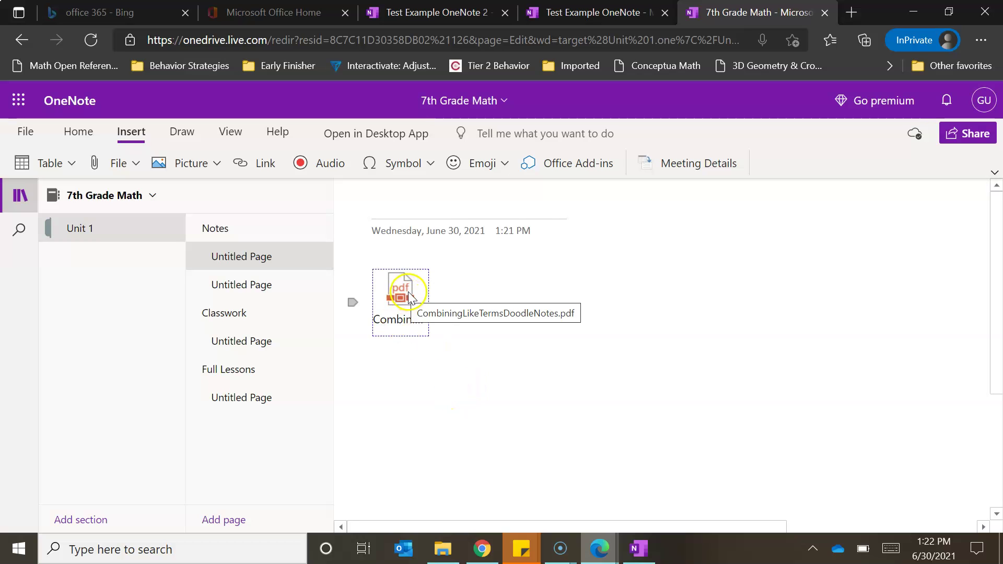
left_click(409, 296)
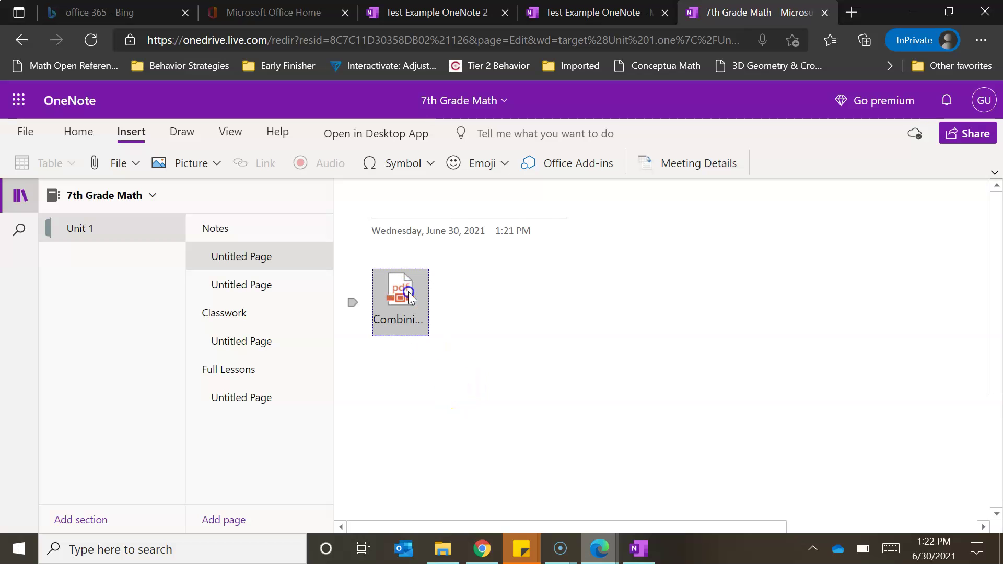
double_click(409, 293)
left_click(563, 349)
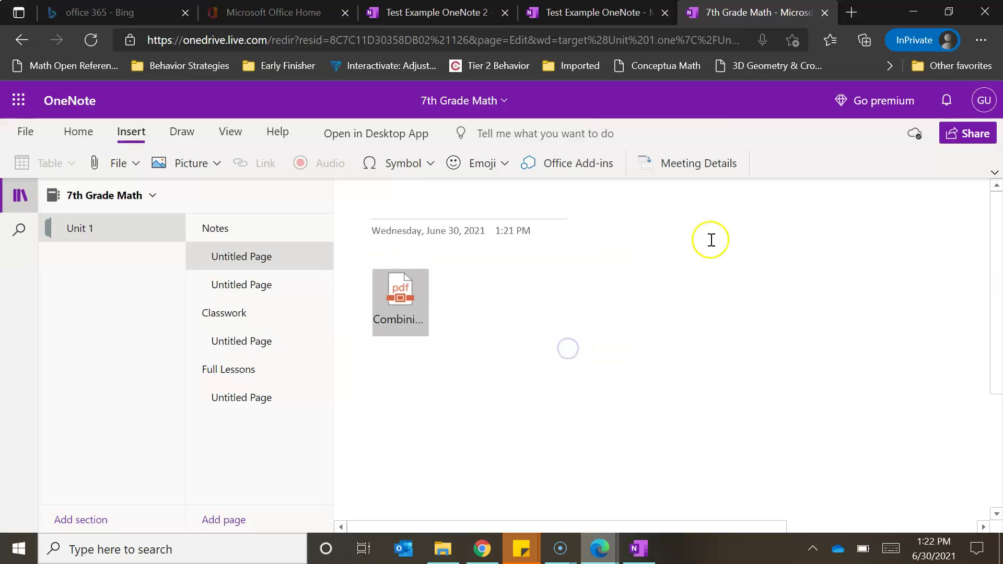
left_click(398, 323)
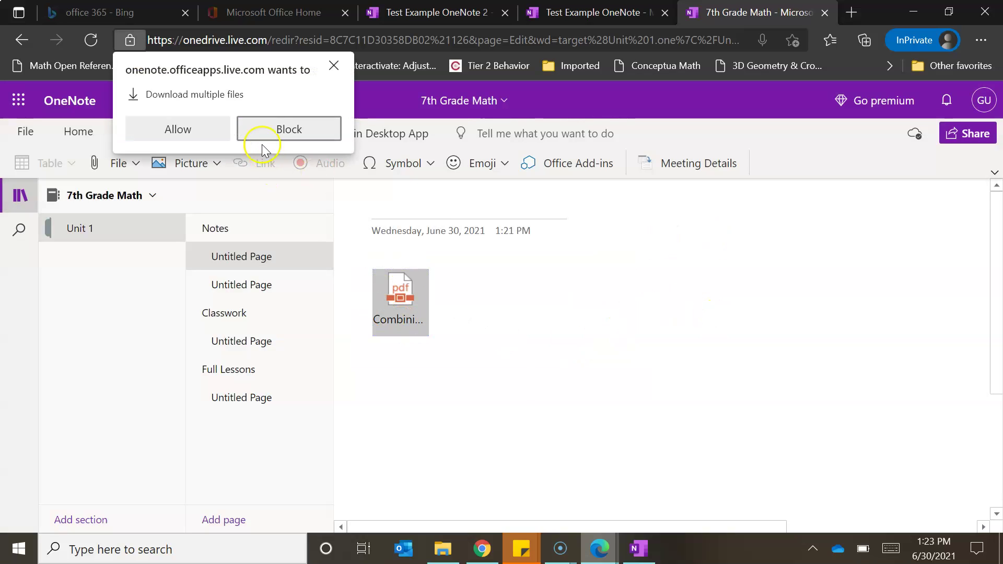
Allow the download, view CombiningLikeTermsDoodleNotes.pdf in Edge, then close it and return to the page
left_click(208, 129)
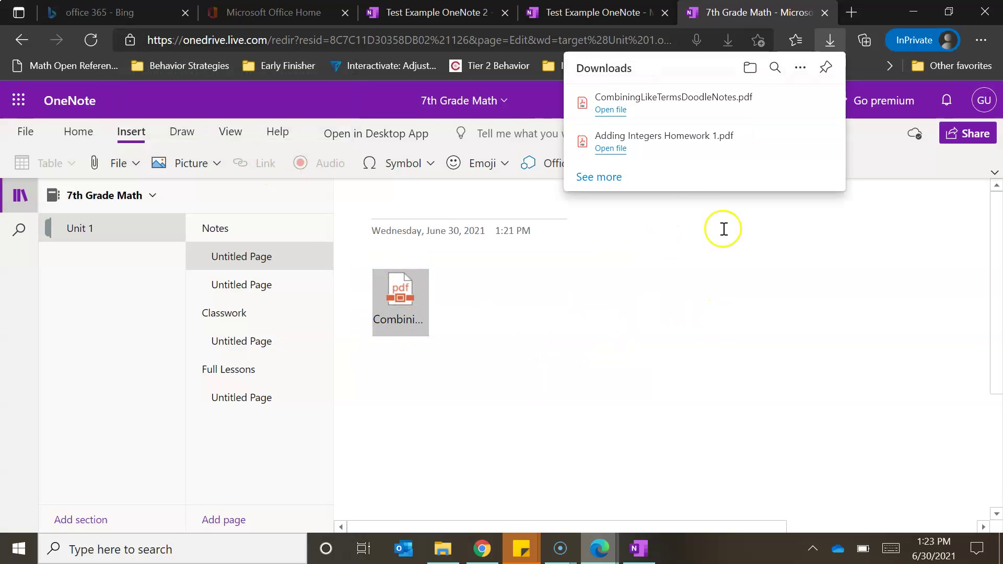
left_click(643, 107)
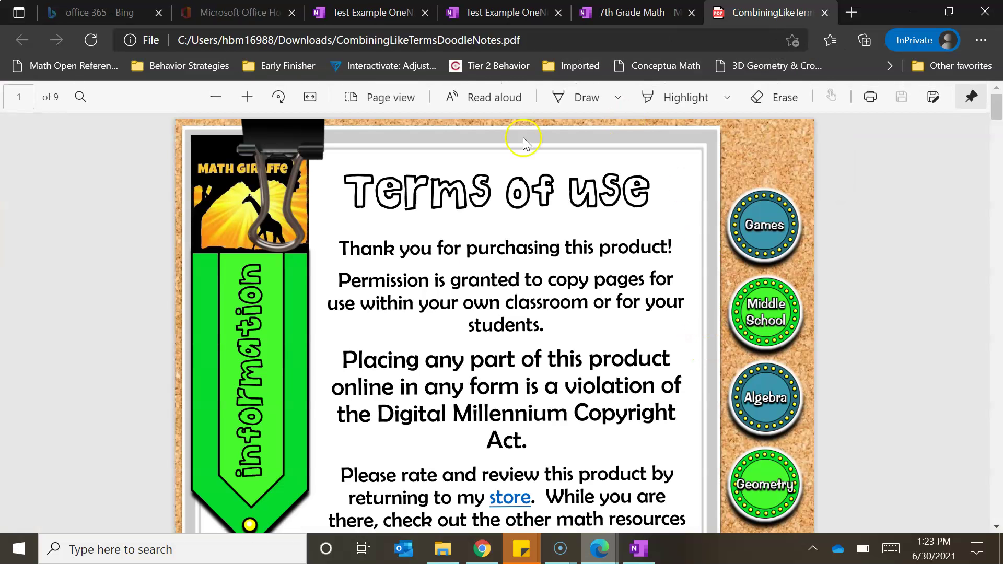
left_click_drag(996, 107, 998, 210)
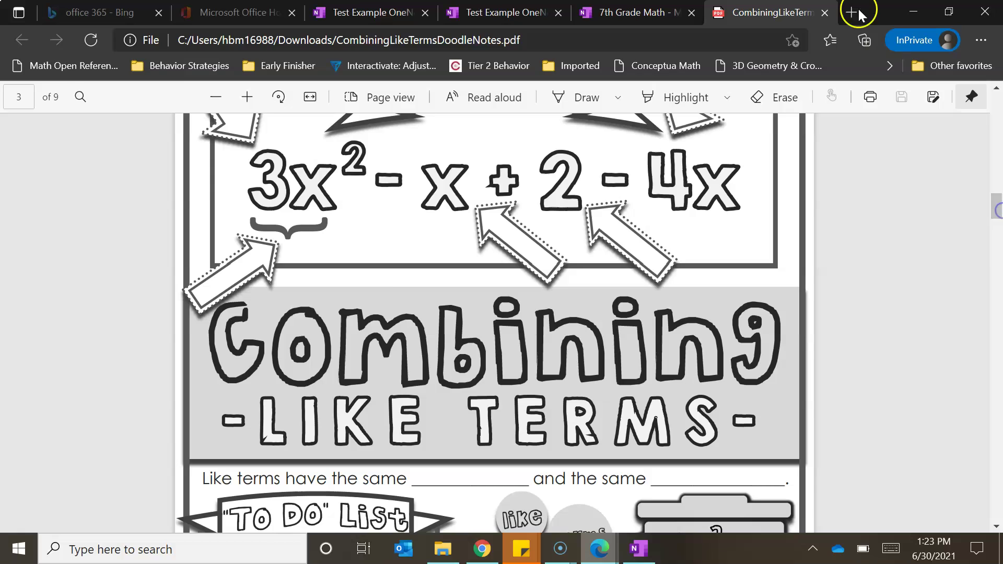
left_click(824, 13)
left_click(453, 388)
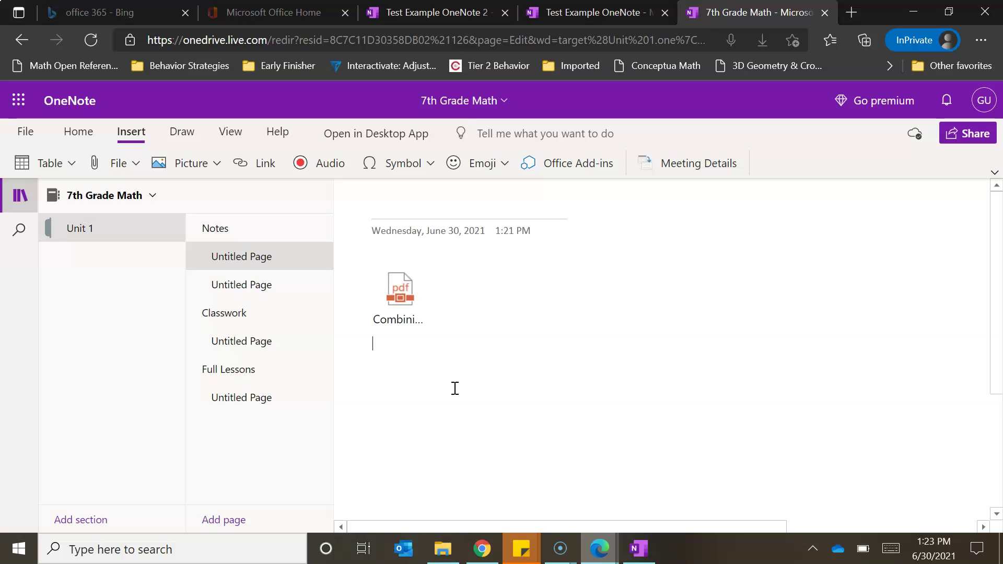
Insert CombiningLikeTermsDoodleNotes.pdf as a file printout on the Notes page
left_click(136, 164)
left_click(150, 197)
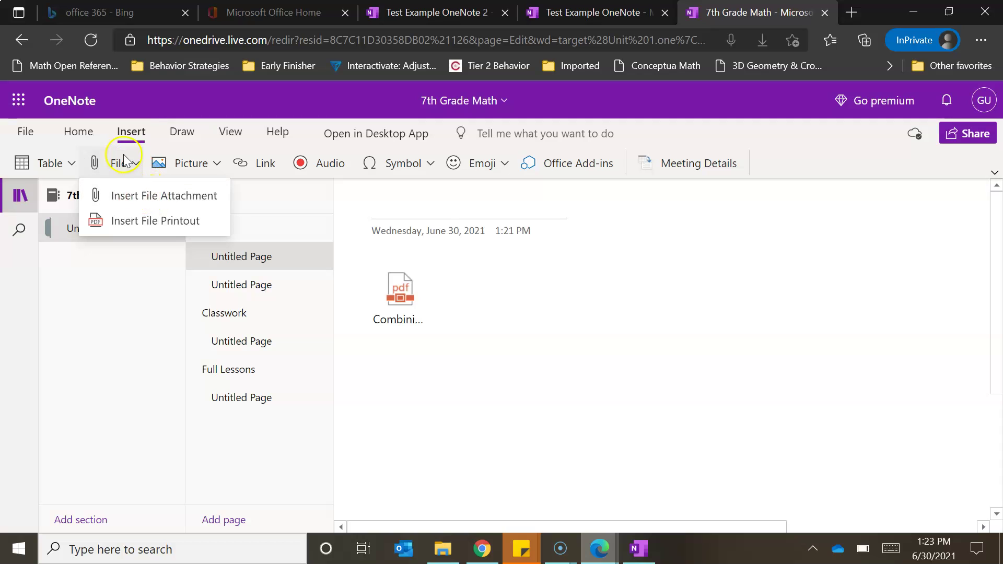
left_click(137, 223)
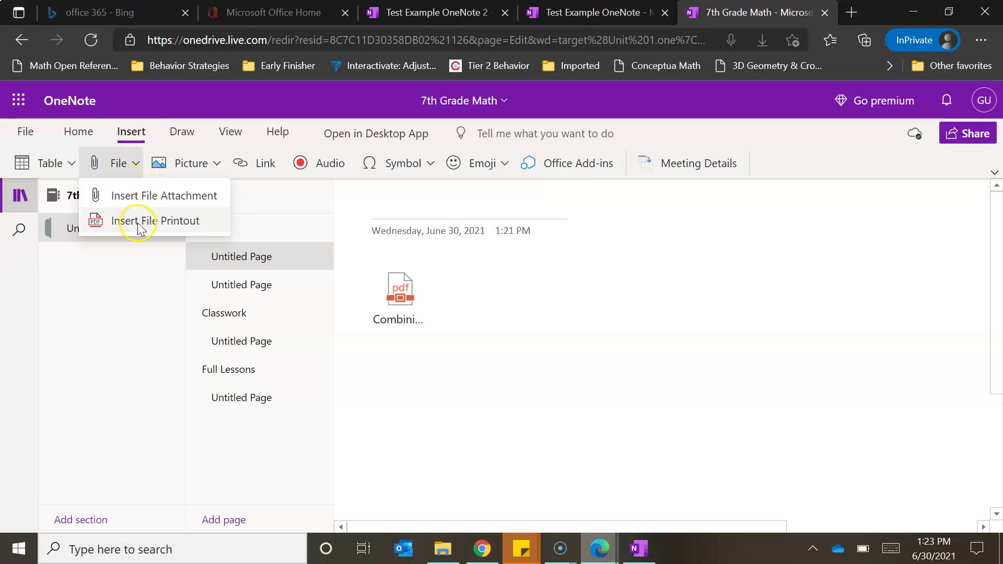
left_click(138, 221)
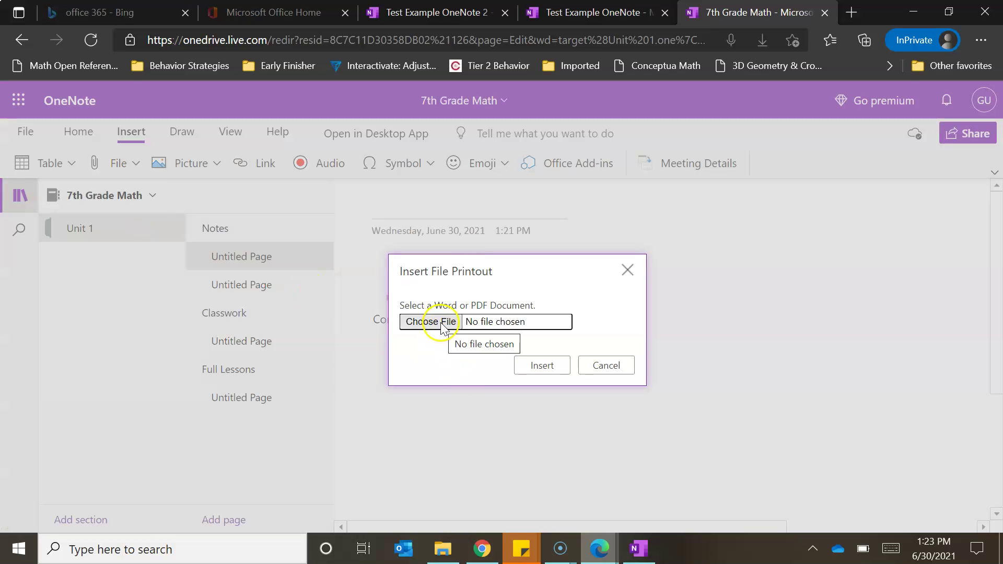
left_click(438, 331)
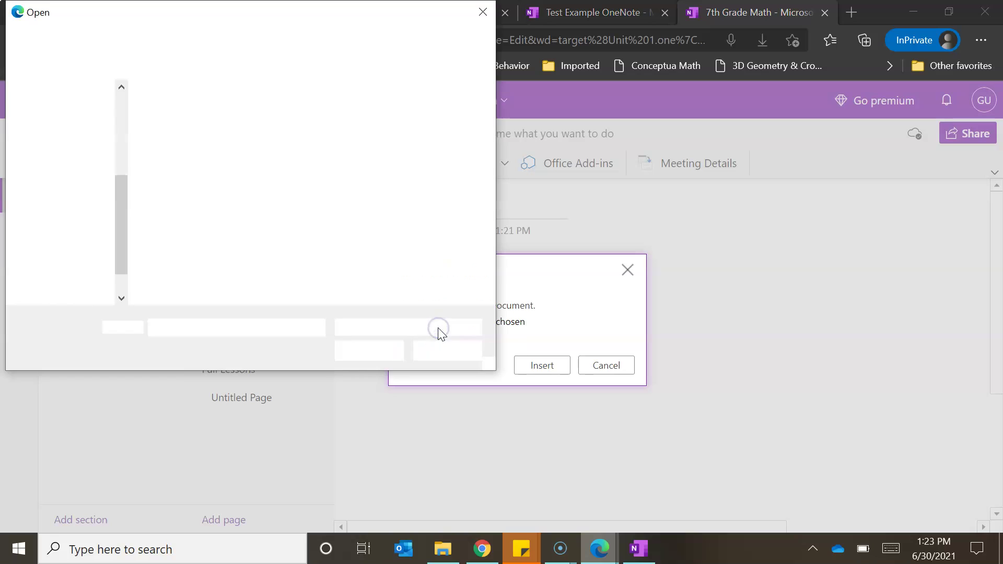
double_click(468, 135)
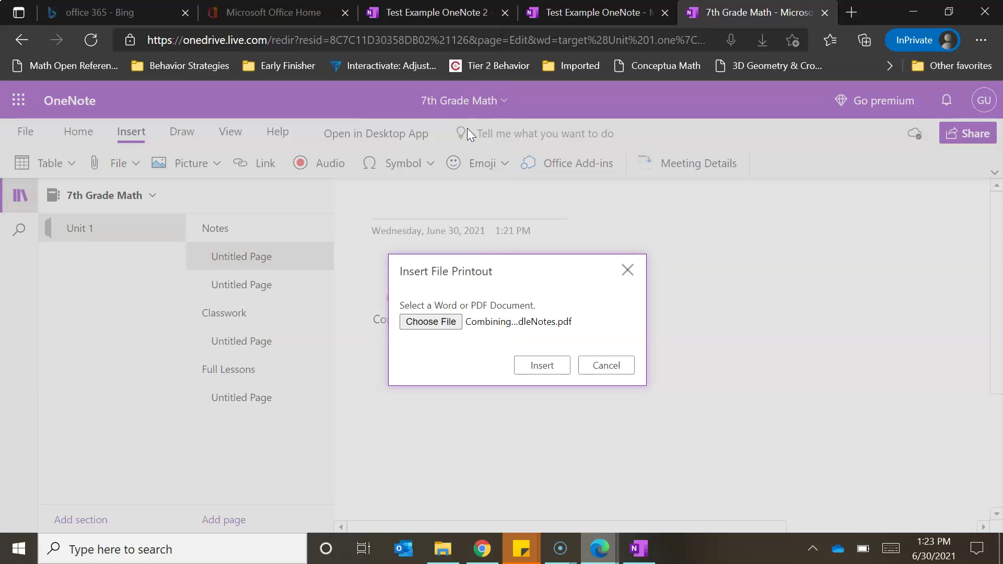
left_click(543, 364)
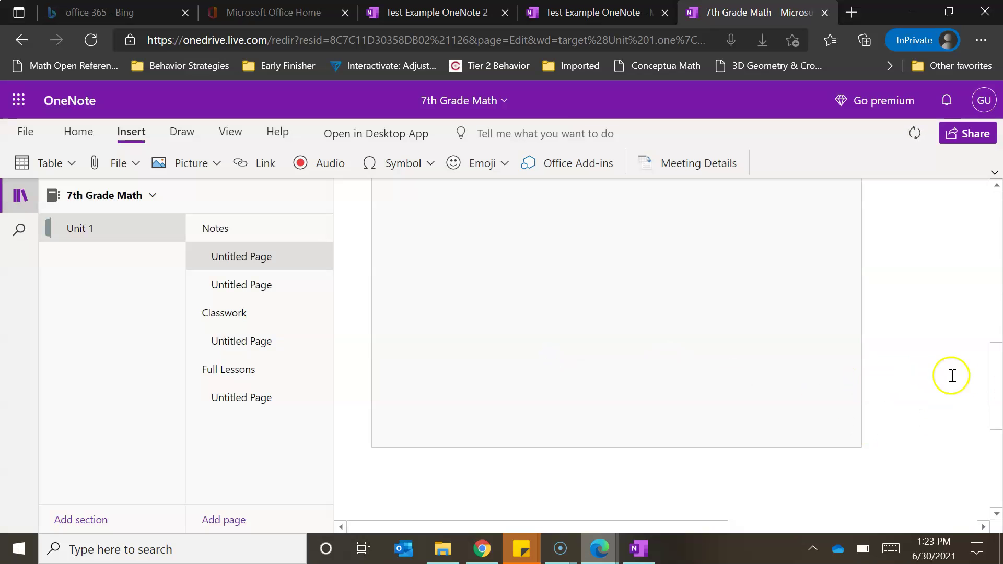
Scroll up and select the duplicate PDF attachment icon above the printout
left_click_drag(996, 369, 998, 229)
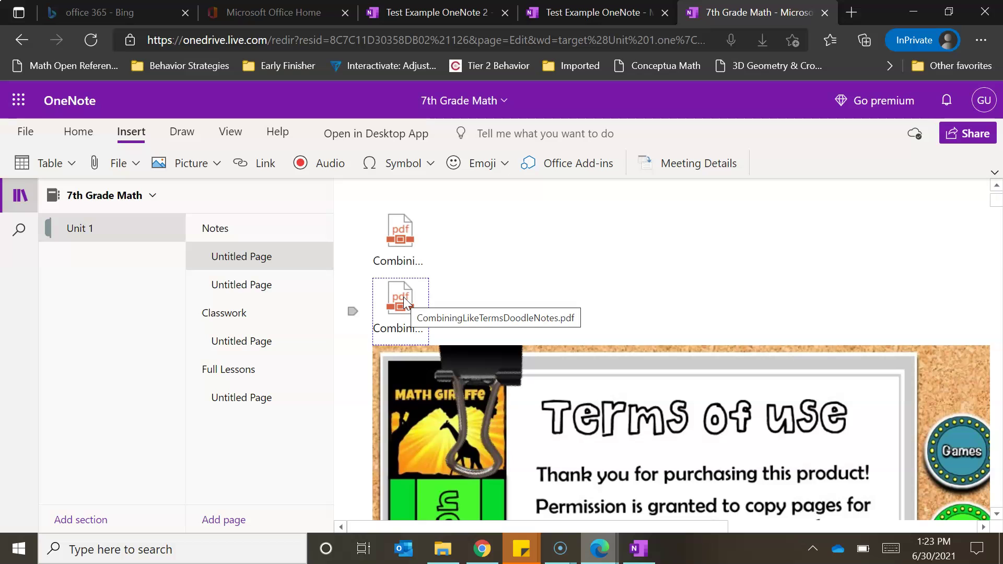
left_click(409, 250)
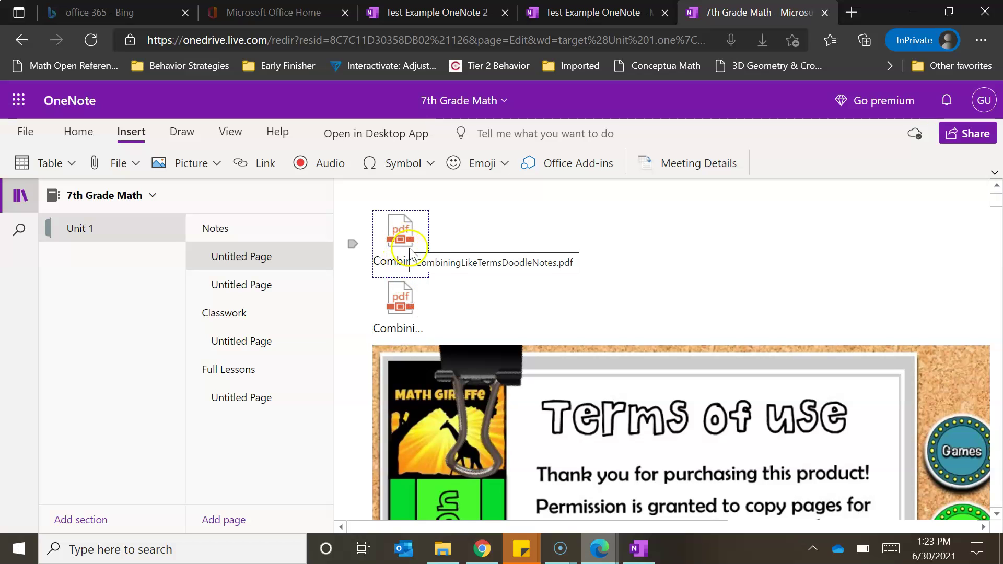
left_click(402, 241)
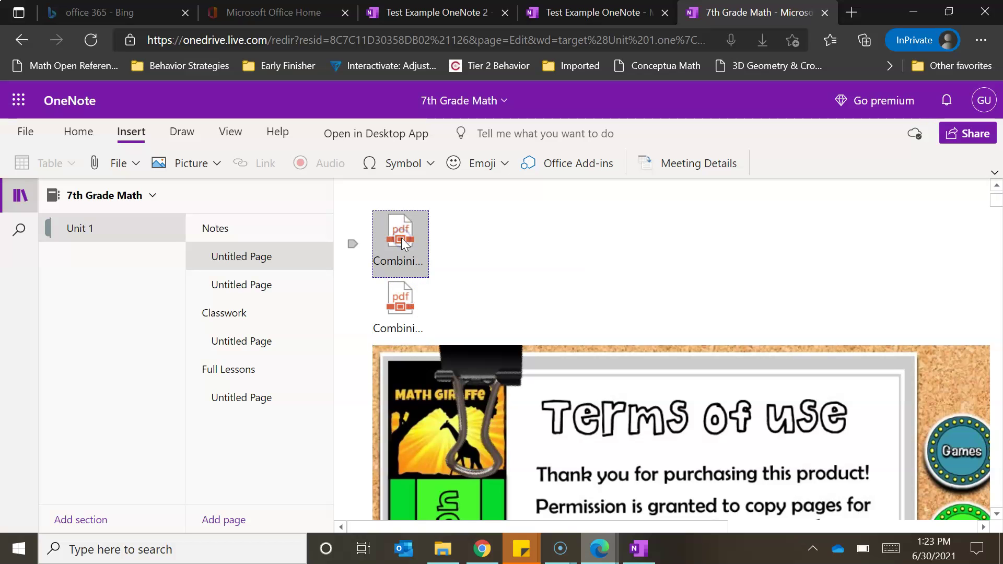
Cut the duplicate PDF attachment icon from the page
right_click(402, 241)
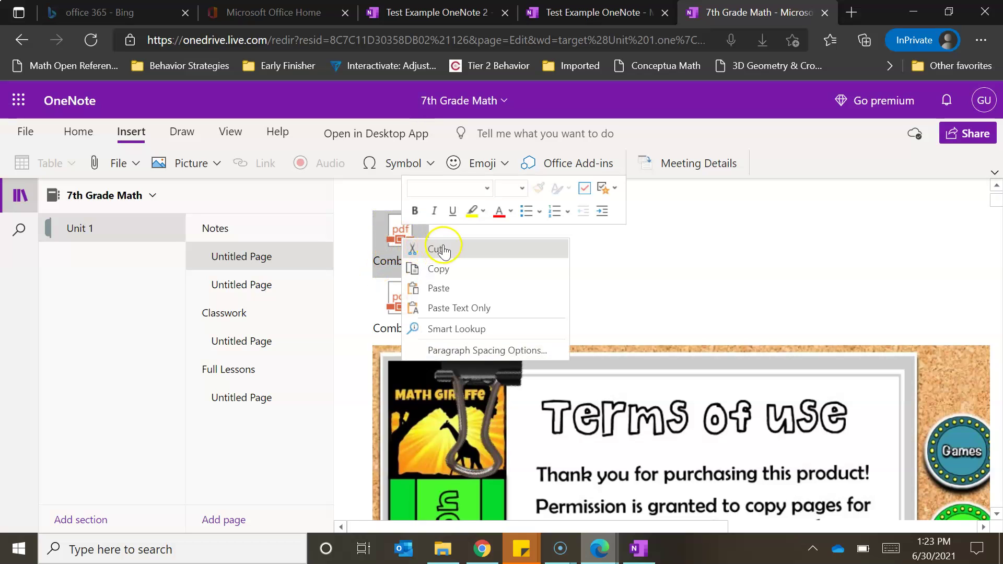
left_click(387, 230)
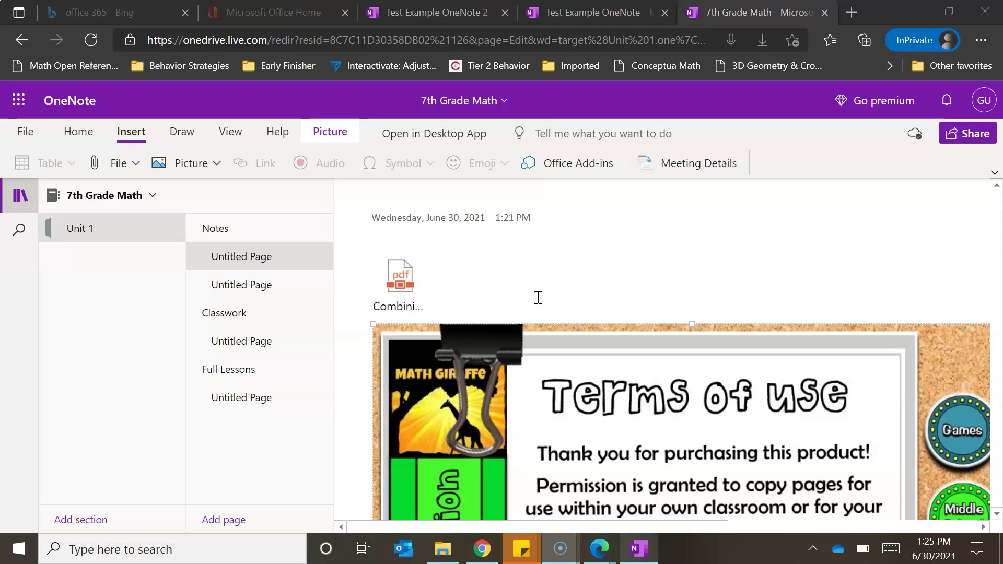
left_click(733, 277)
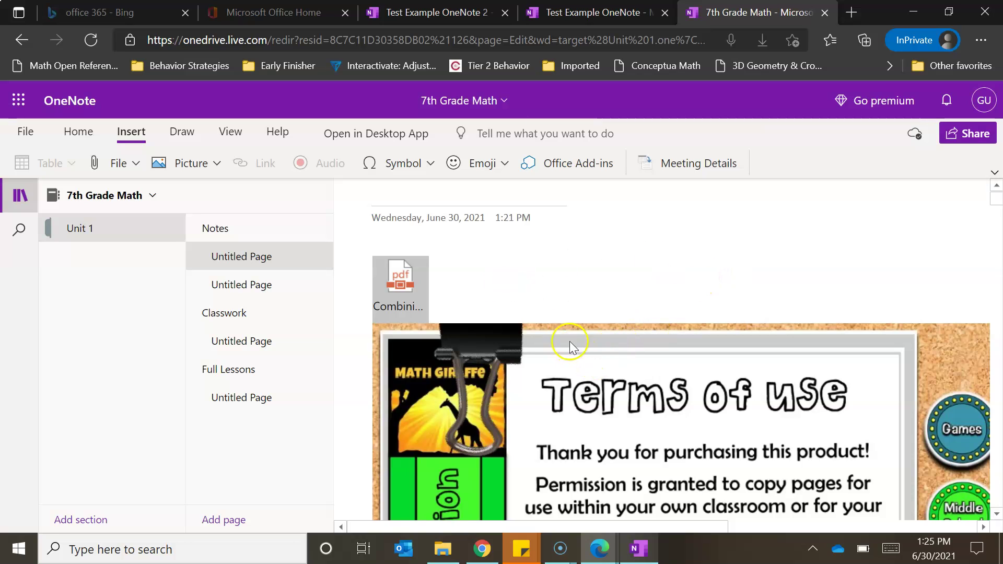
Delete the Terms of use and doodling-benefits page images from the printout
left_click(570, 369)
left_click(625, 398)
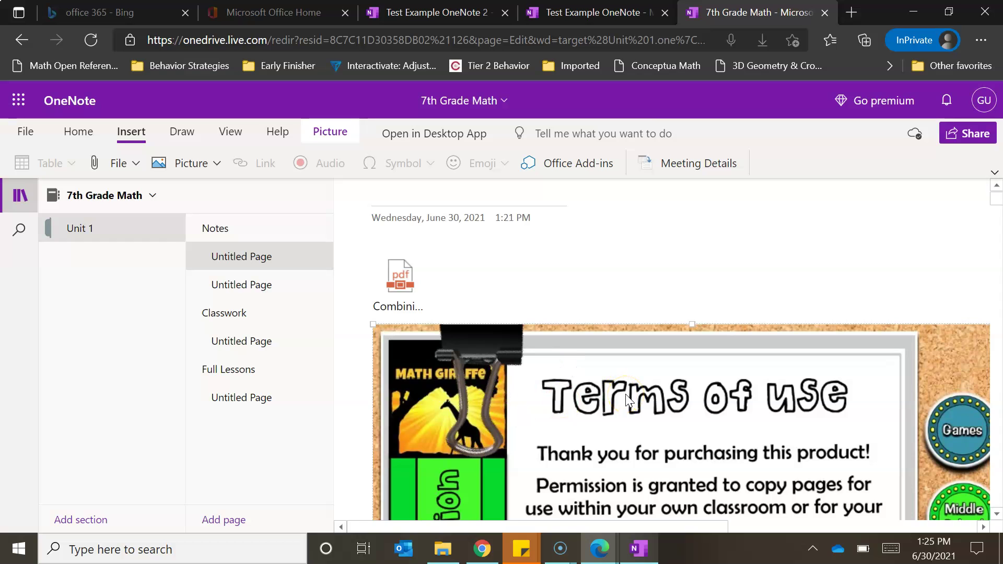
key("Delete")
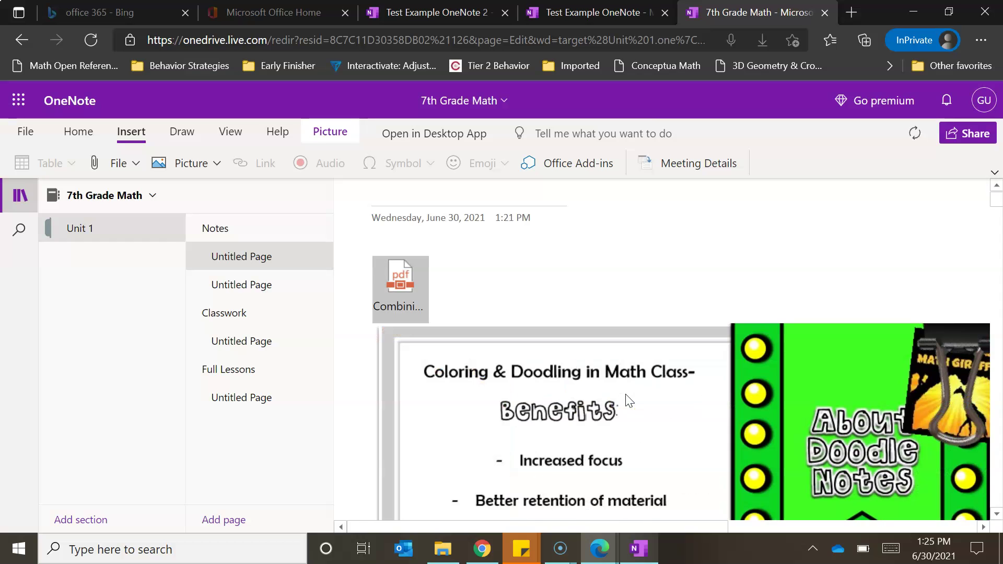
left_click(631, 284)
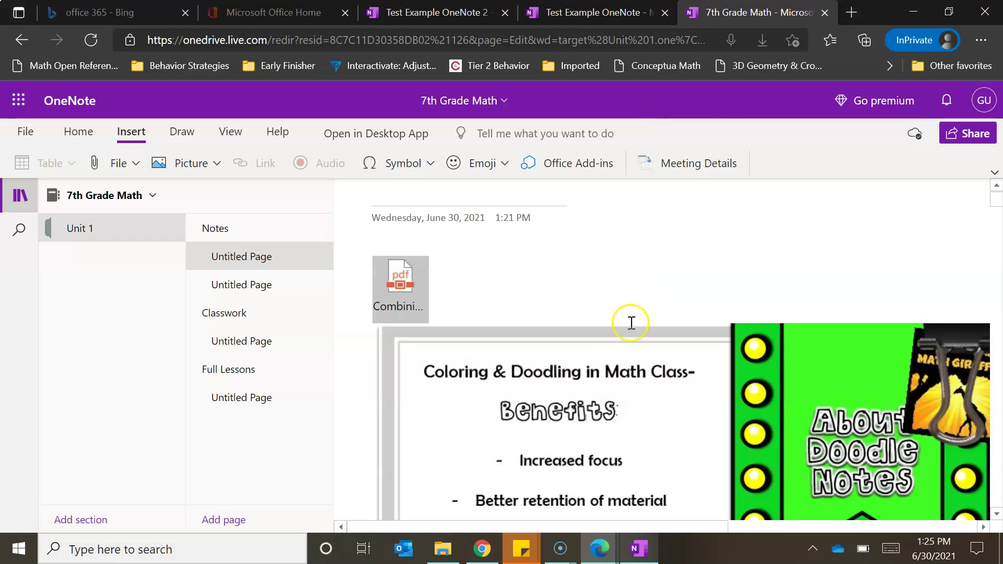
left_click(568, 380)
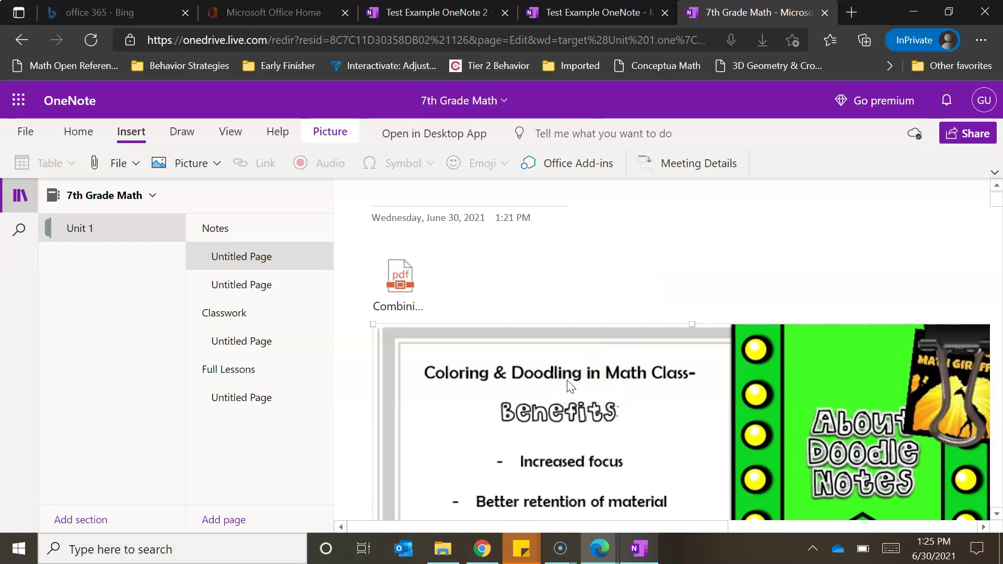
key("Delete")
left_click(627, 254)
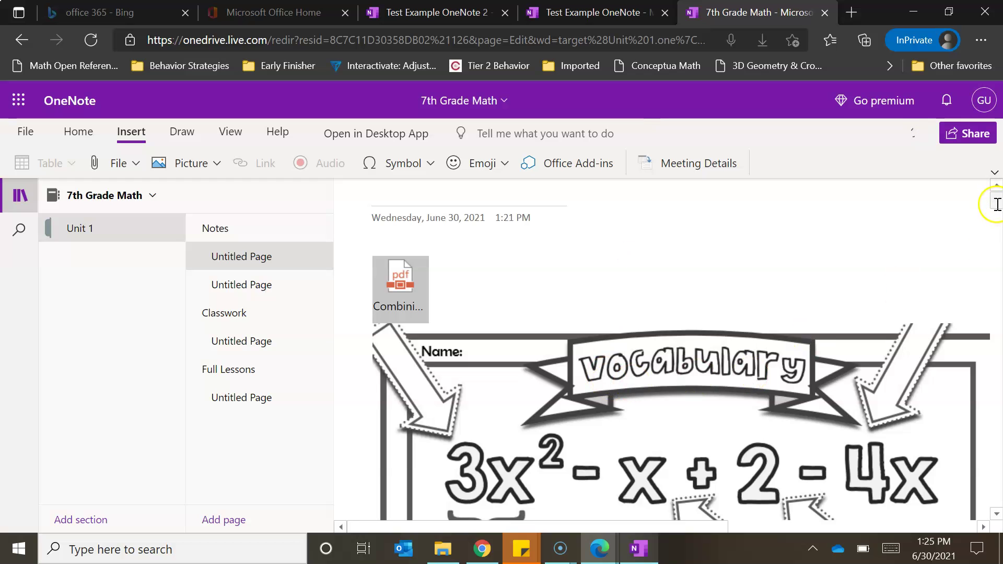
Scroll through the remaining Combining Like Terms printout pages to check them
scroll(996, 202, "down", 1)
left_click_drag(996, 202, 998, 270)
left_click(692, 323)
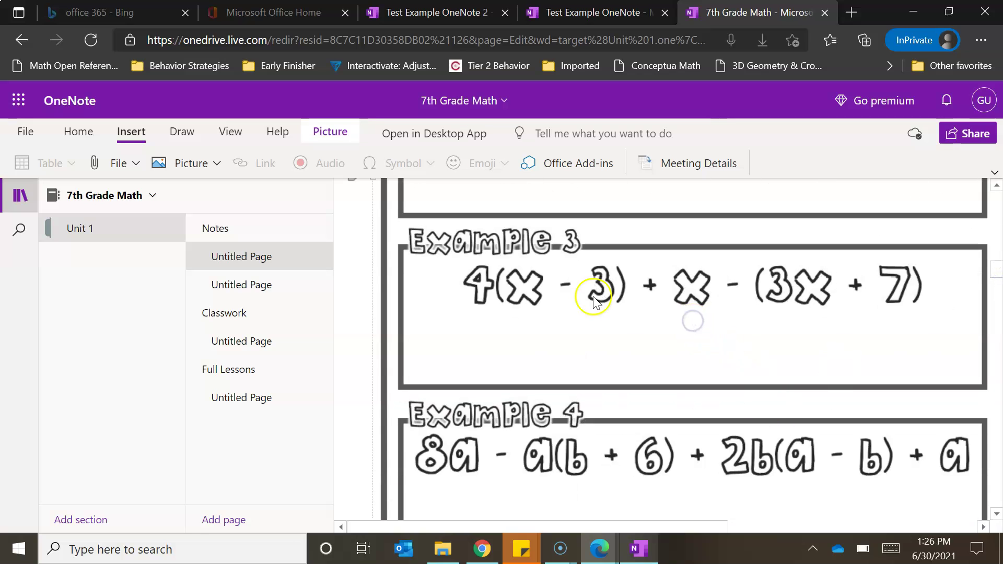
scroll(664, 354, "down", 5)
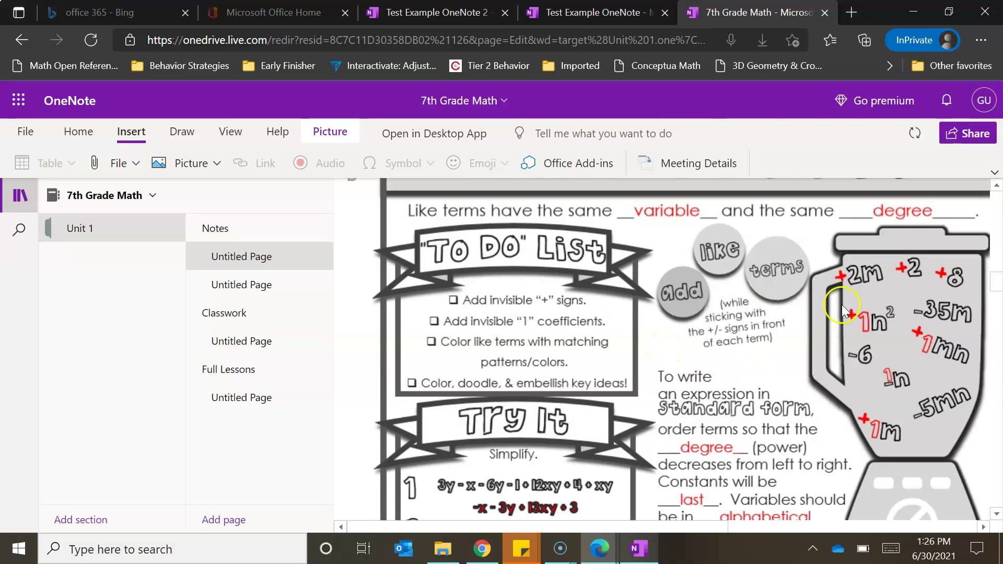
scroll(701, 319, "down", 5)
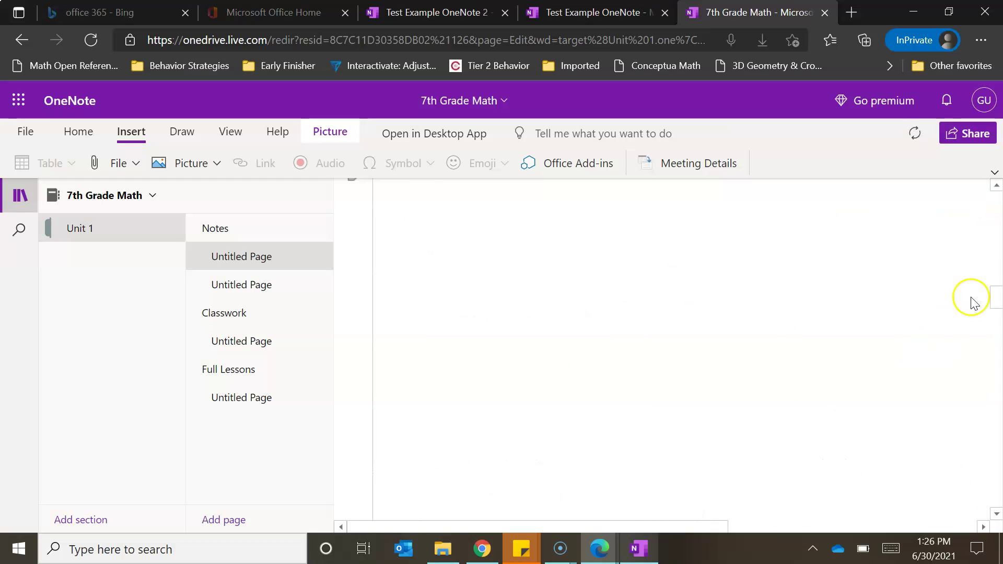
scroll(952, 323, "down", 5)
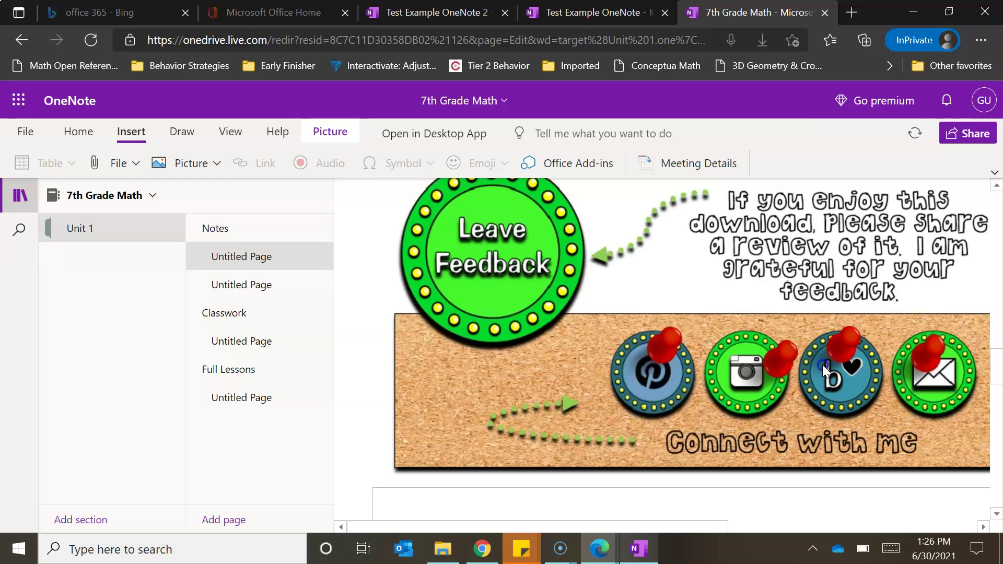
scroll(822, 365, "down", 5)
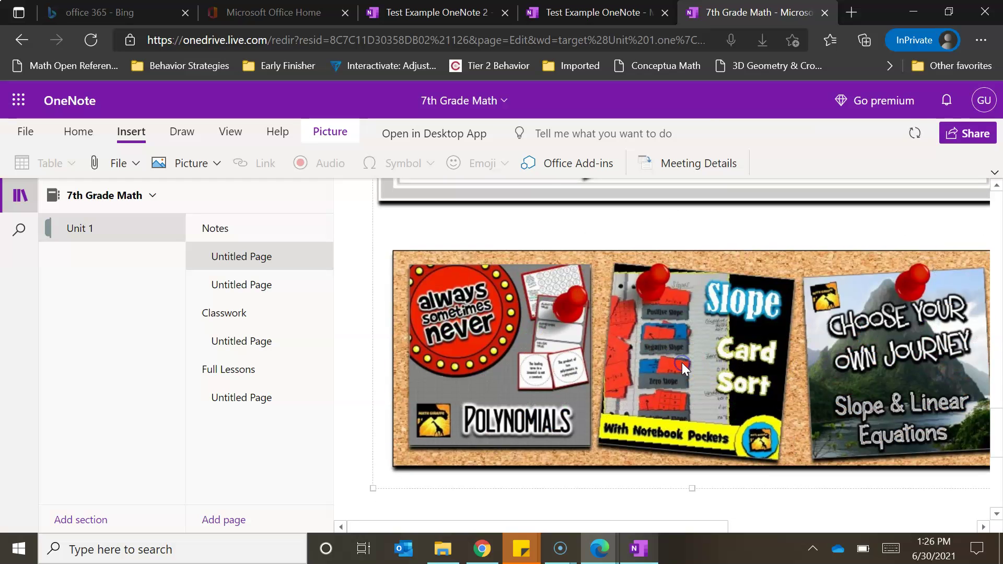
scroll(681, 362, "down", 5)
left_click_drag(997, 428, 997, 168)
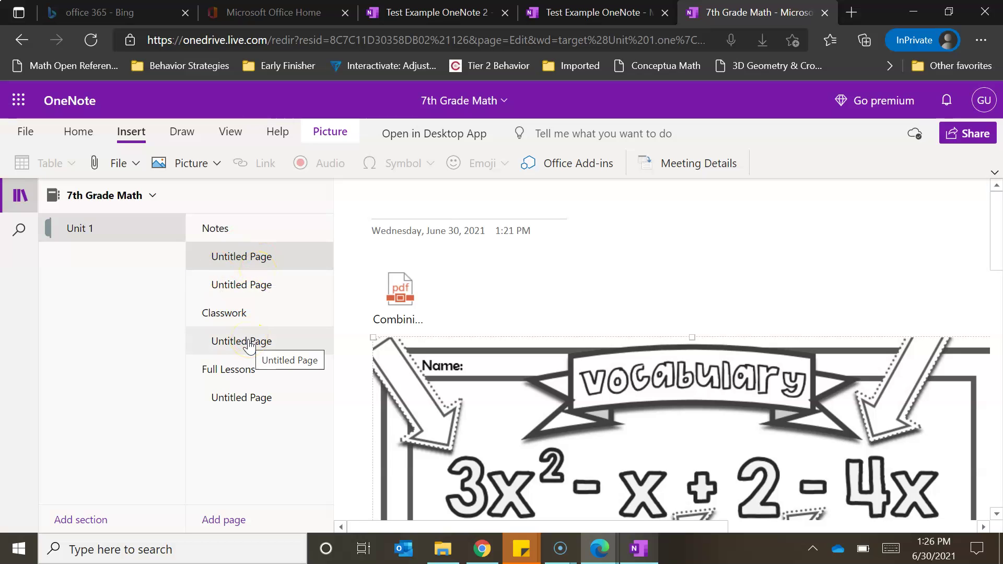
Open the Untitled Page under Classwork and bring up the Insert Picture choices
left_click(251, 338)
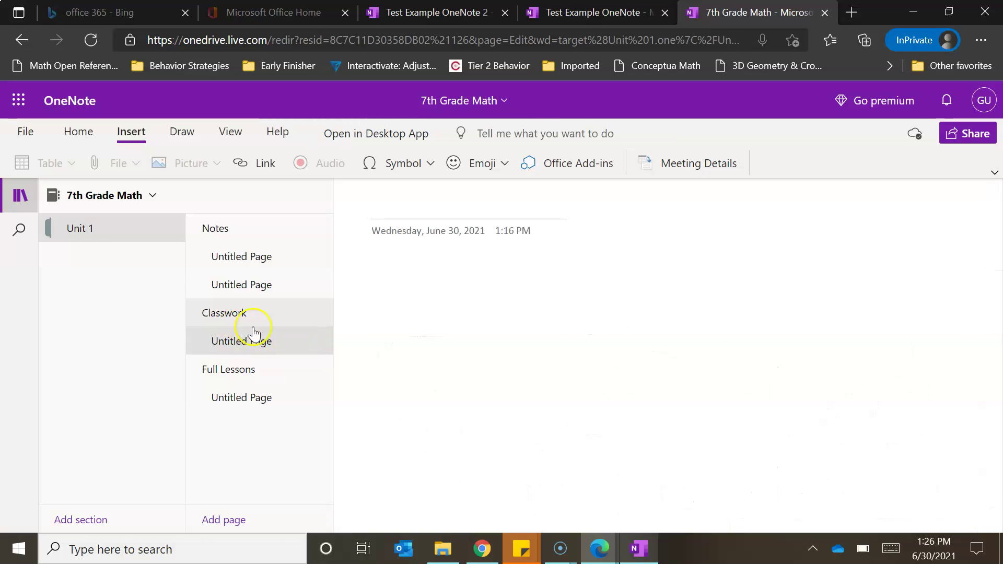
left_click(417, 290)
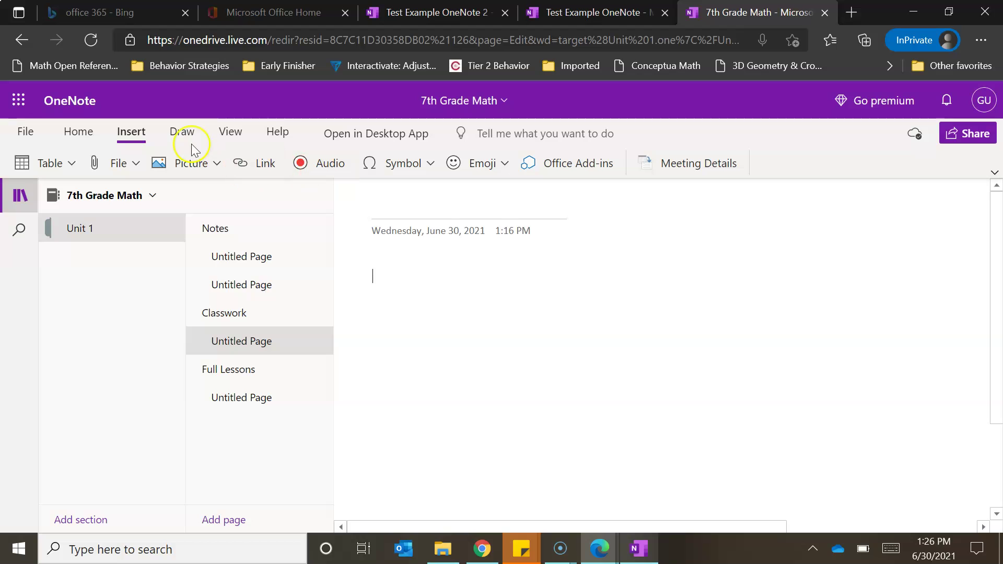
left_click(207, 164)
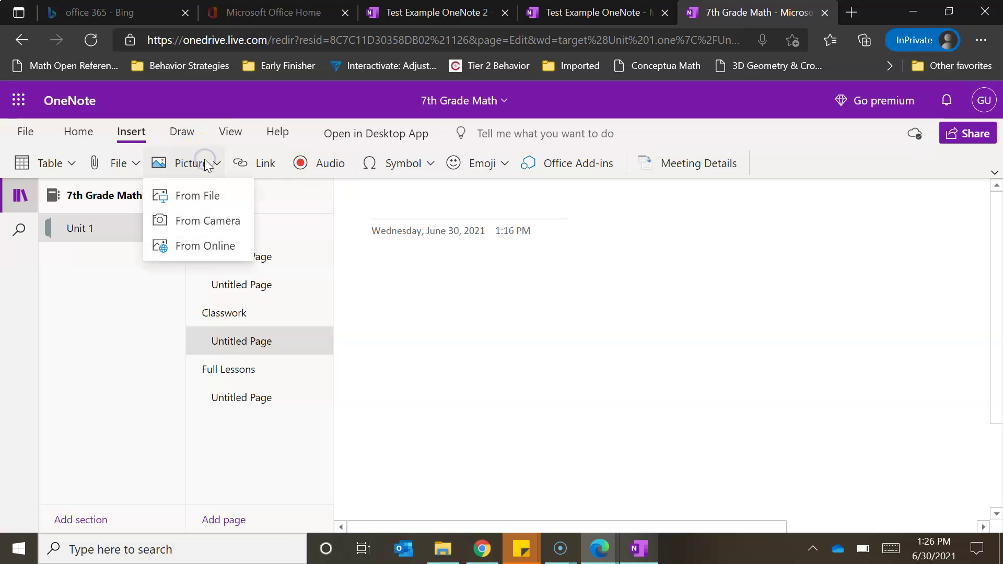
Insert the picture file parts of an equation.jpg onto the Classwork page
left_click(205, 200)
left_click(445, 323)
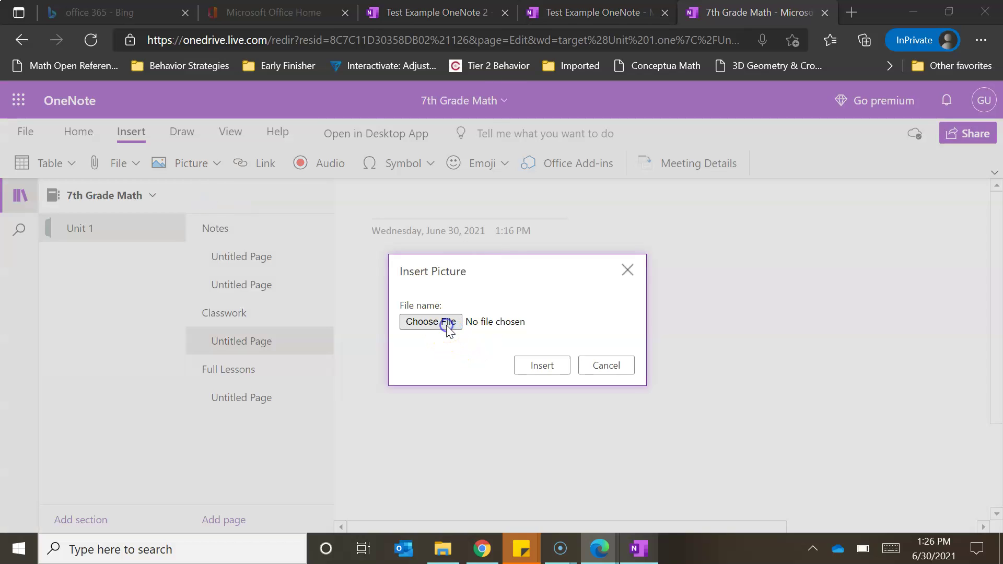
left_click(193, 127)
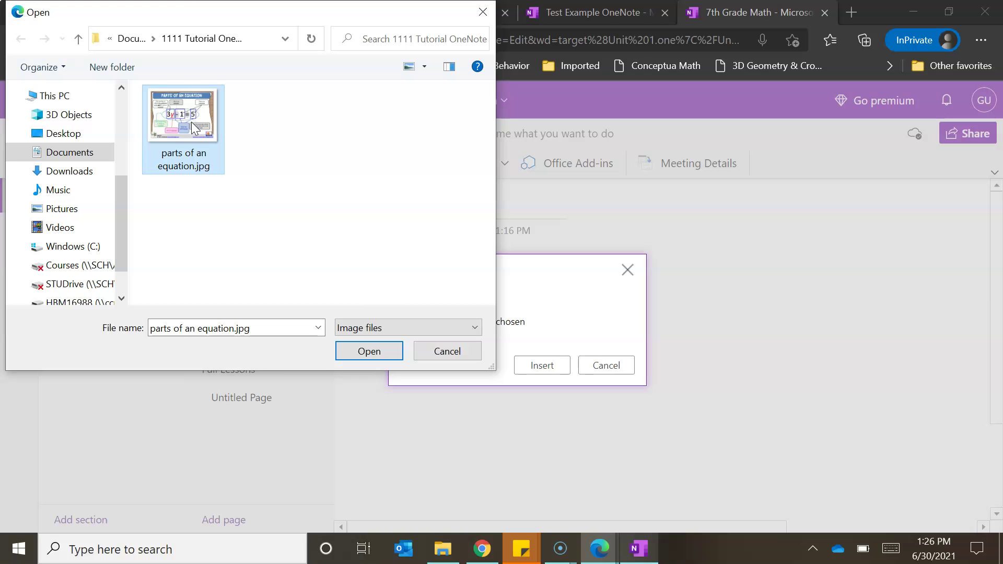
left_click(361, 354)
left_click(563, 388)
left_click(554, 365)
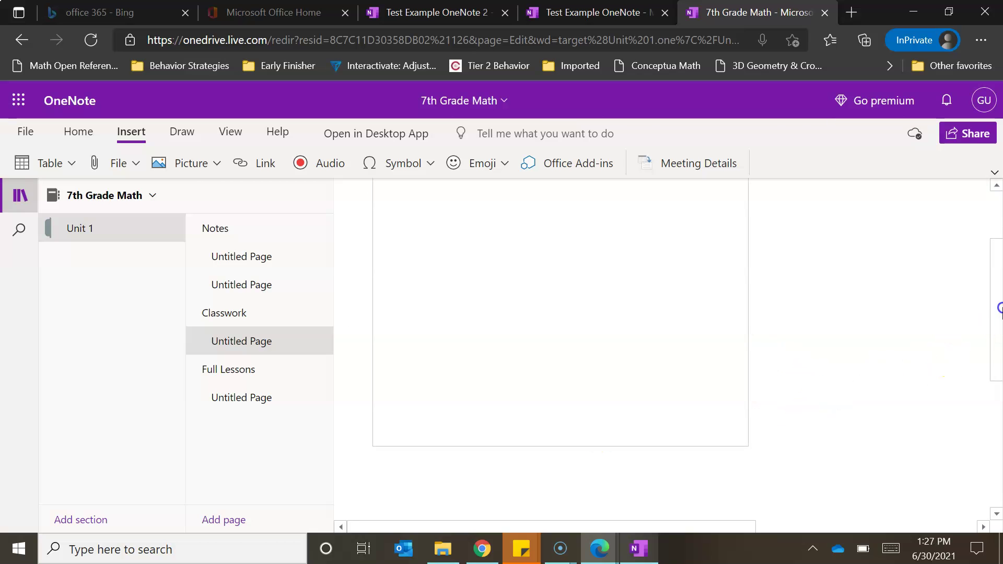
left_click_drag(998, 287, 996, 243)
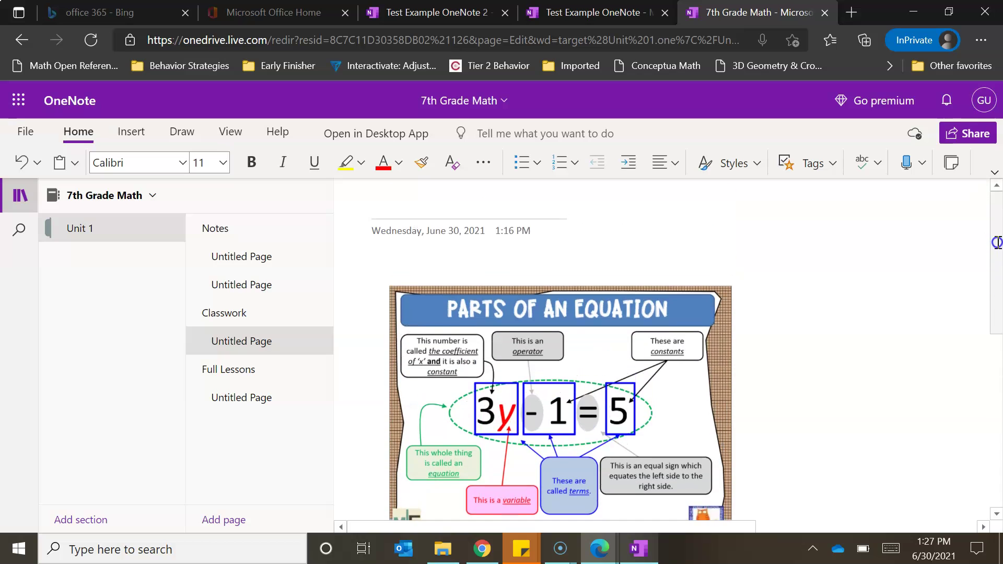
Enter 'Parts of an Expression Example' as the Classwork page title above the poster picture
left_click(418, 202)
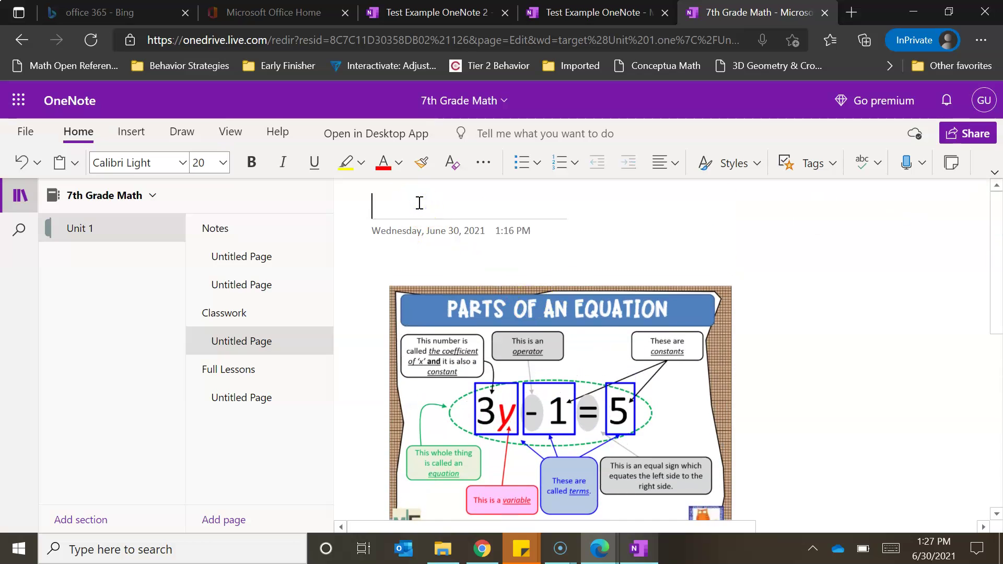
type("Parts")
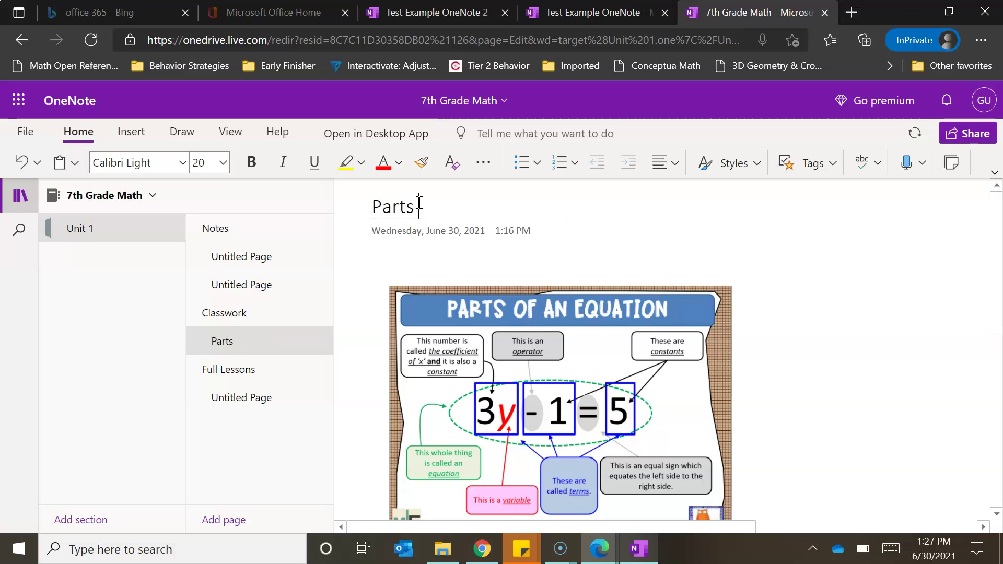
type(" of an Expres")
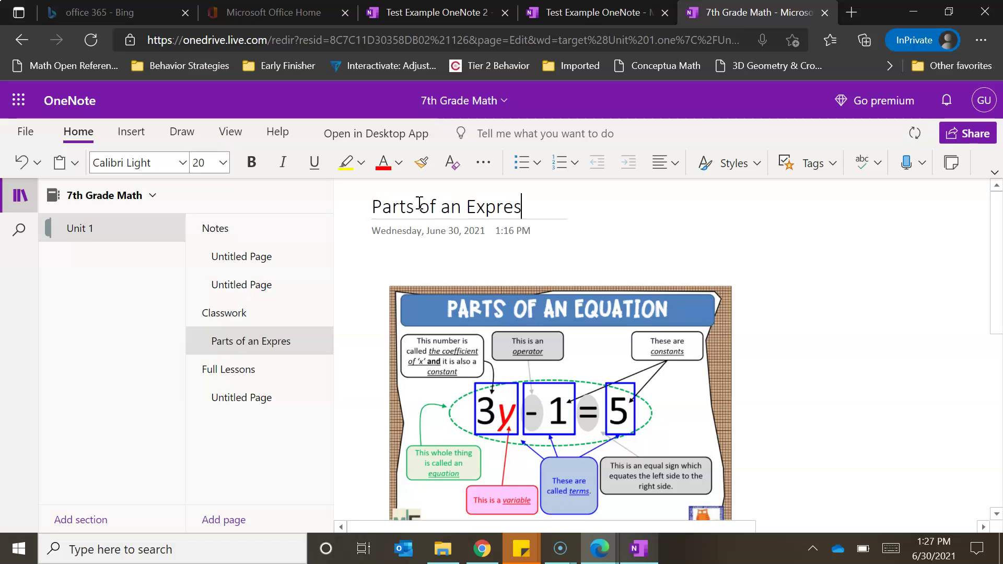
type("sion Example")
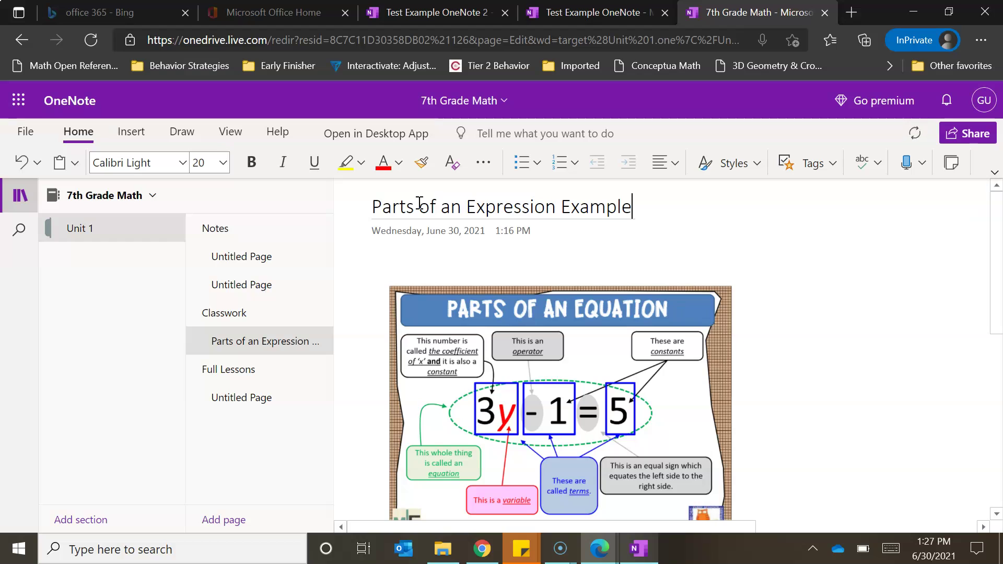
left_click(627, 346)
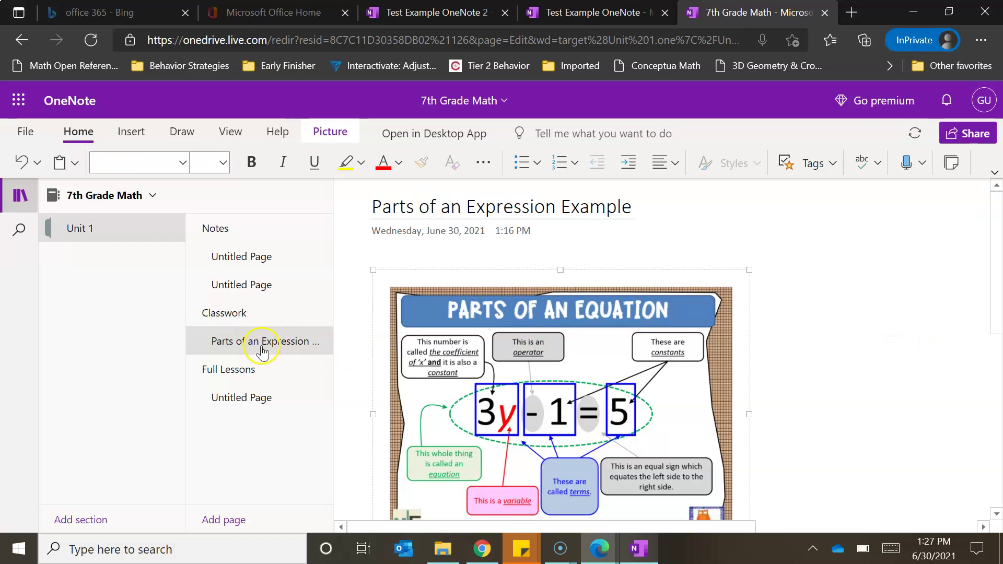
Record a short audio clip into the body of the untitled Full Lessons page
left_click(253, 401)
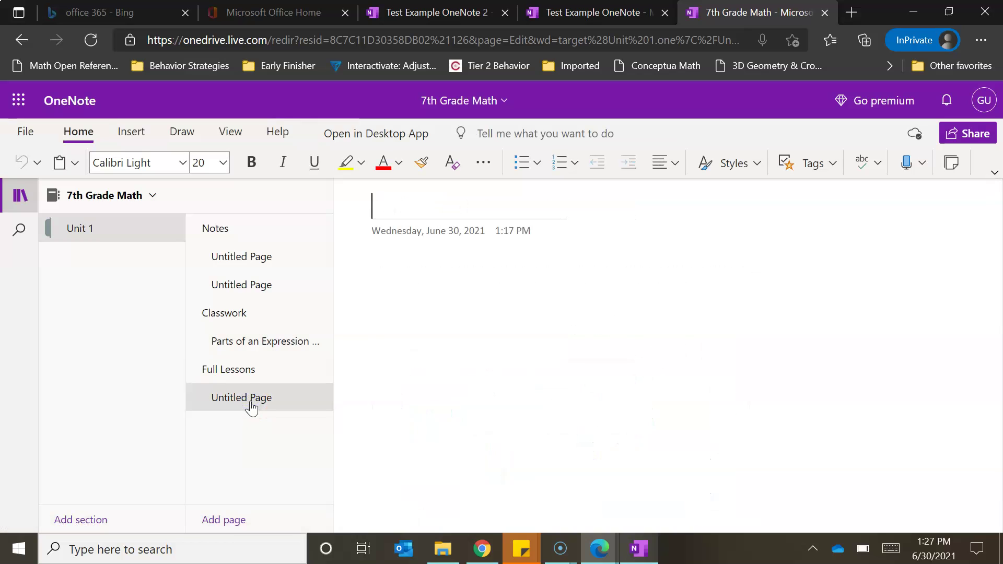
left_click(137, 133)
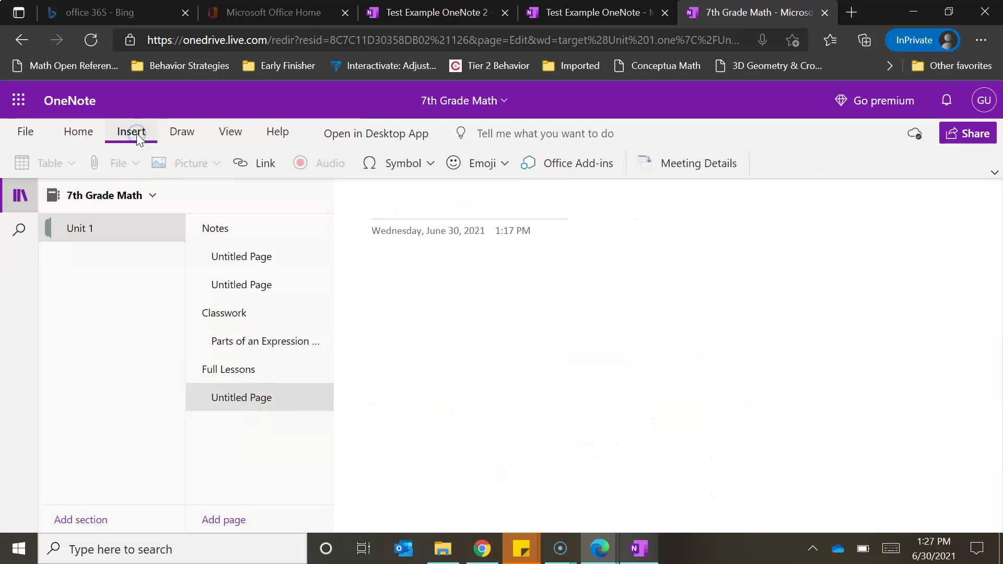
left_click(408, 289)
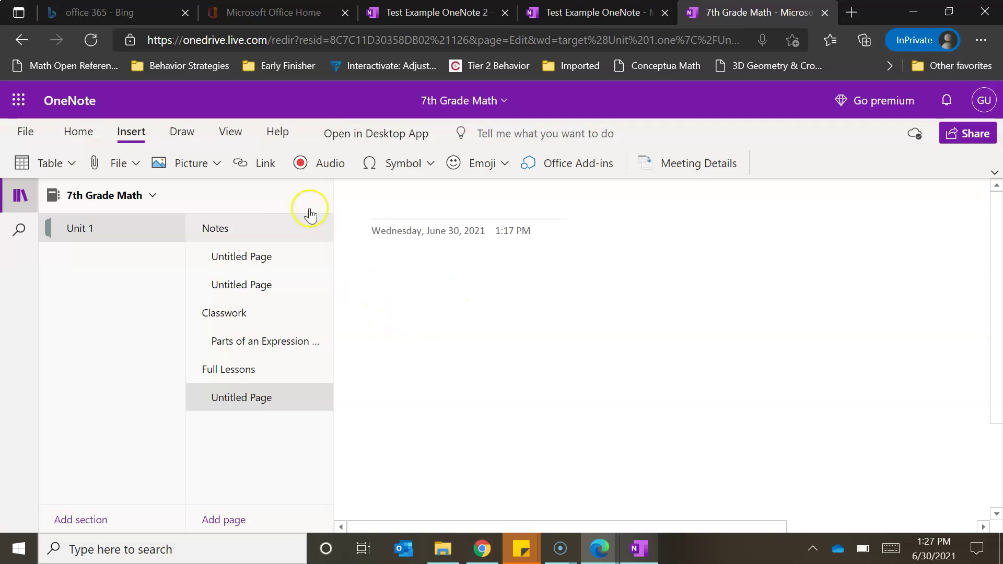
left_click(324, 168)
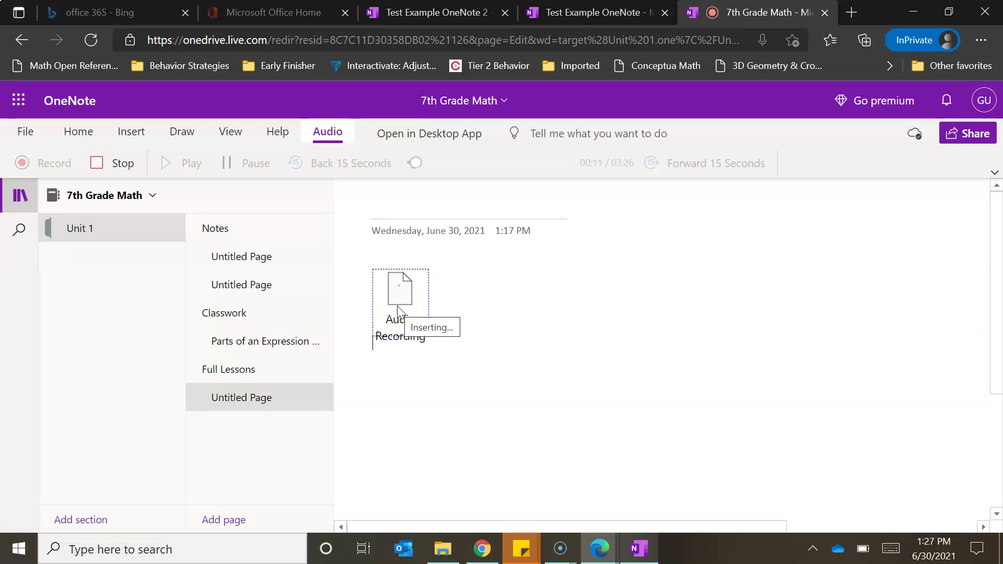
left_click(120, 165)
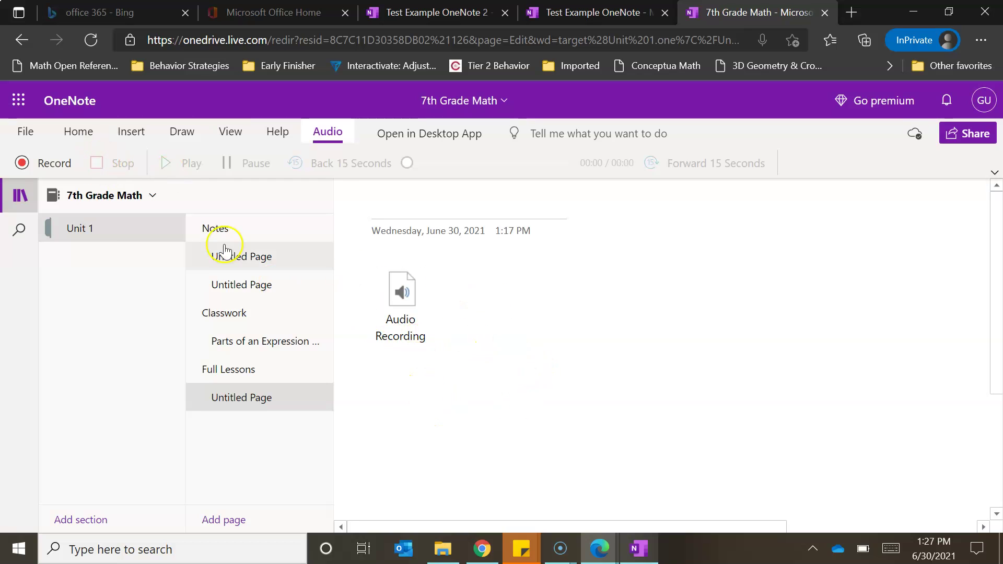
left_click(126, 135)
left_click(308, 163)
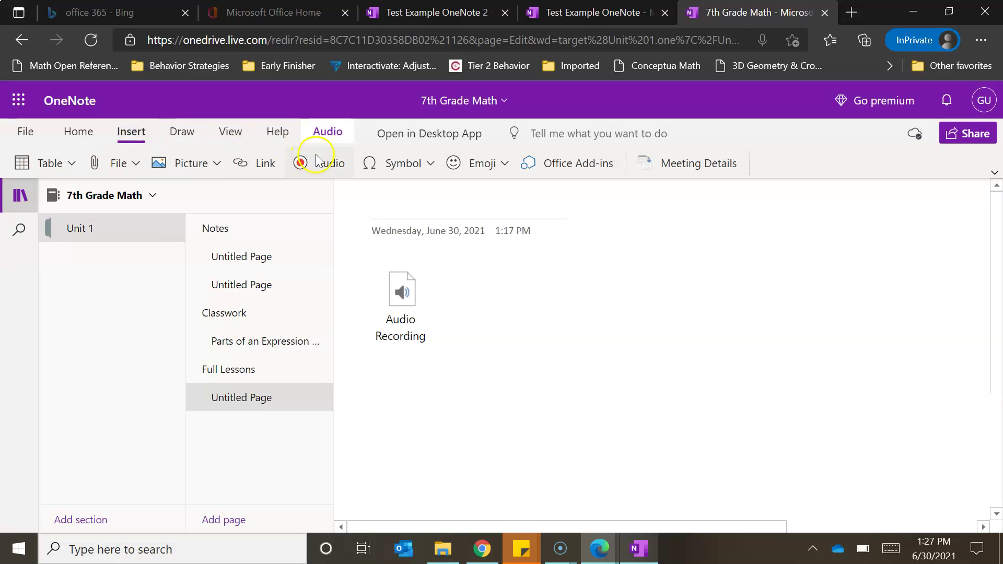
Attach the Audio 1 file to the Full Lessons page
left_click(135, 166)
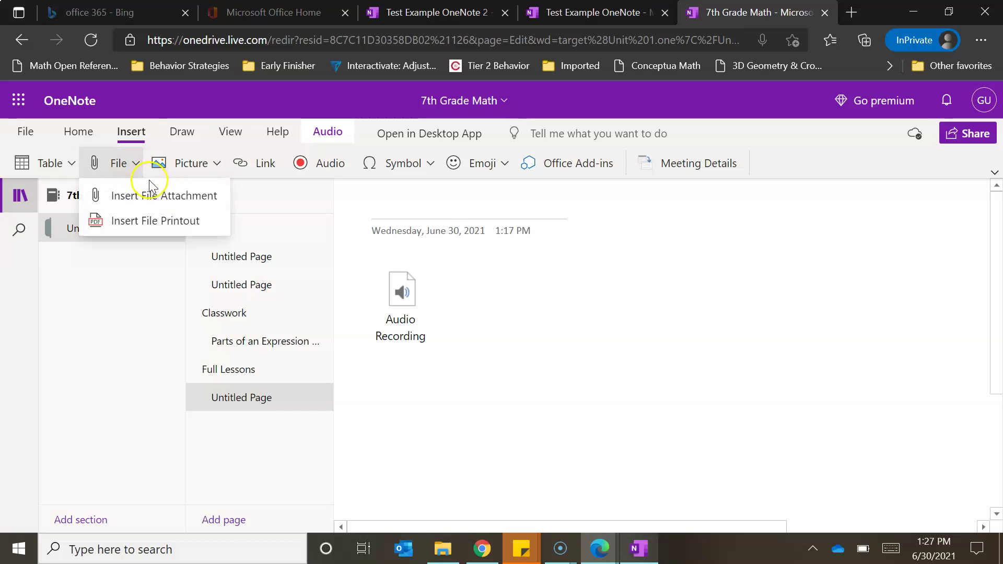
left_click(151, 196)
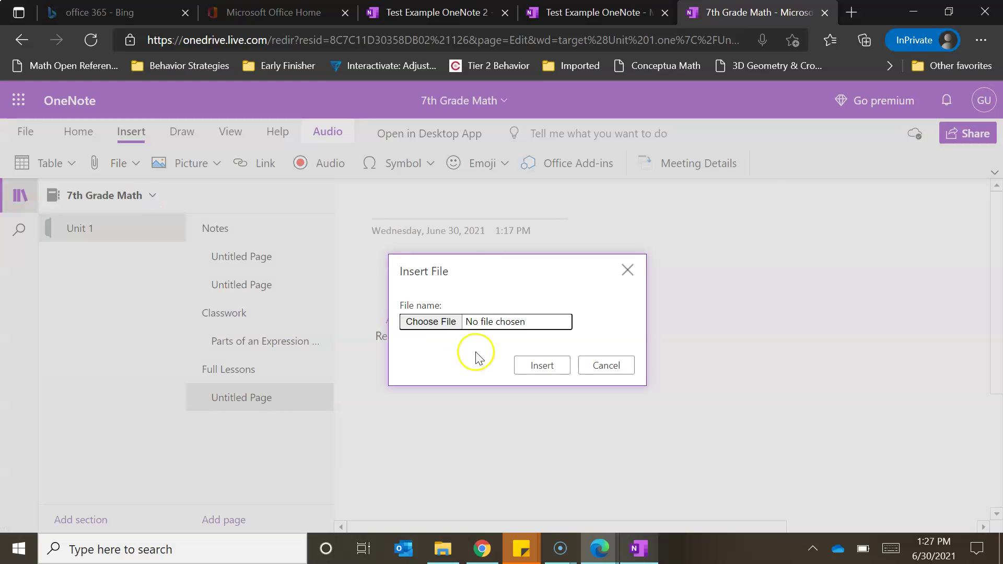
left_click(438, 321)
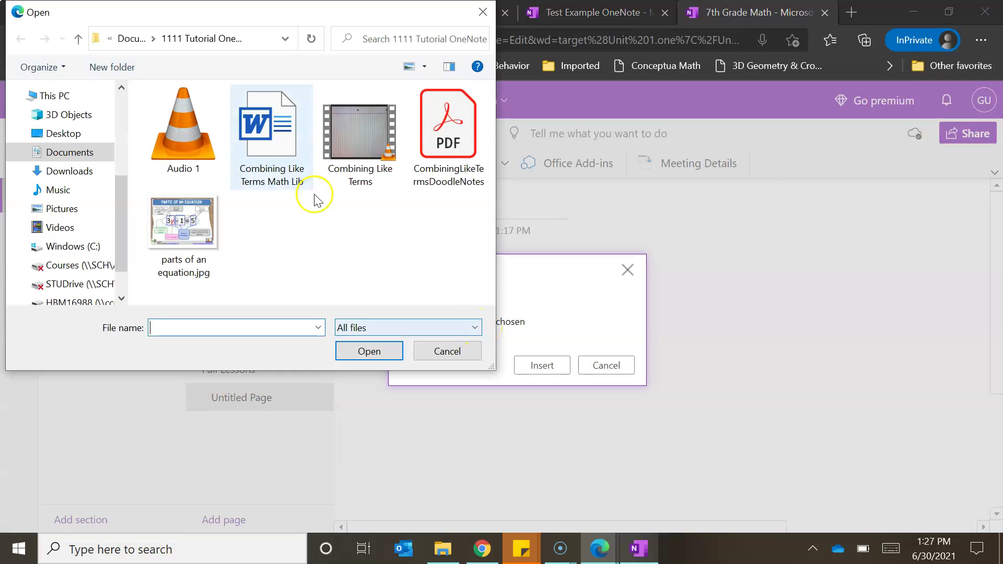
left_click(196, 128)
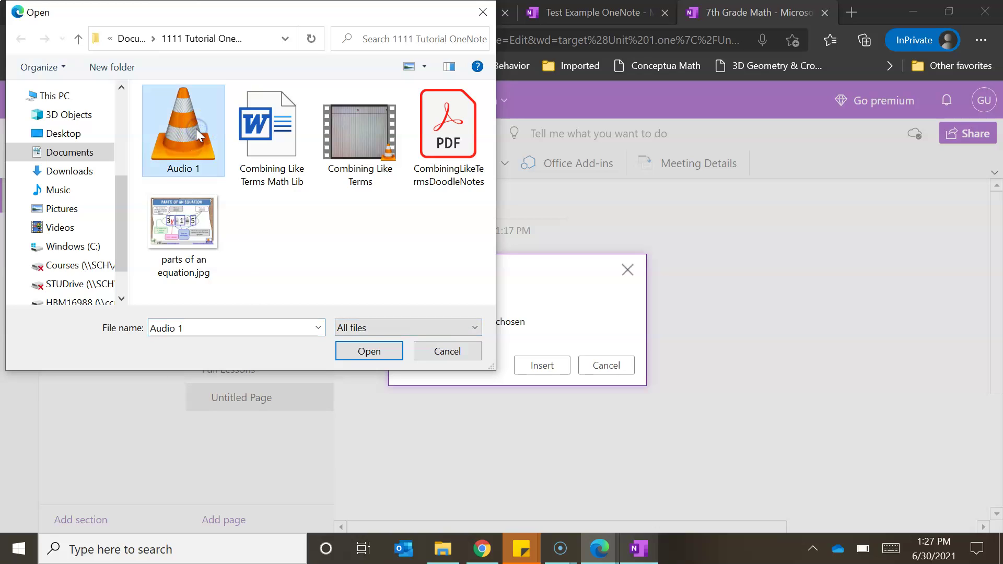
double_click(196, 128)
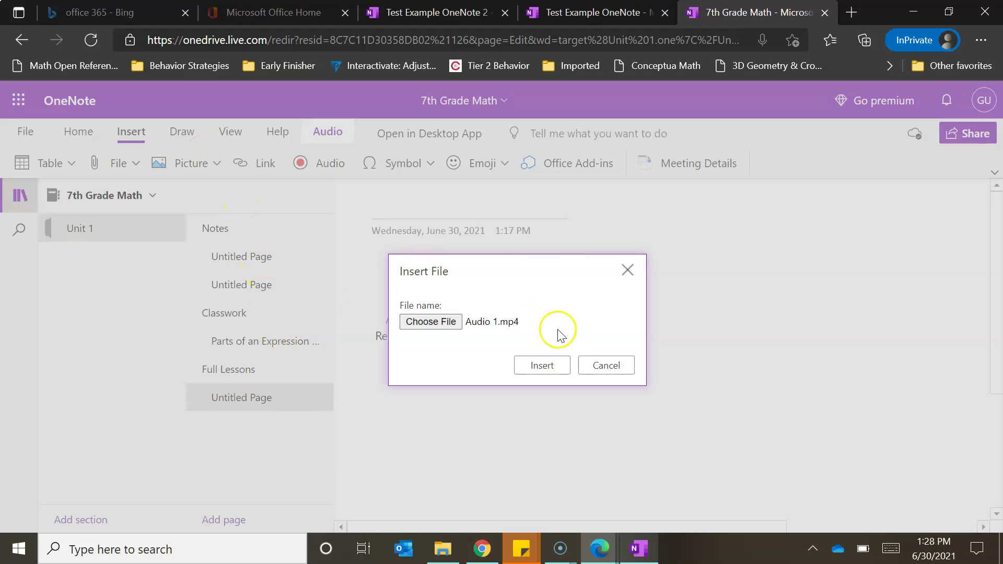
left_click(539, 365)
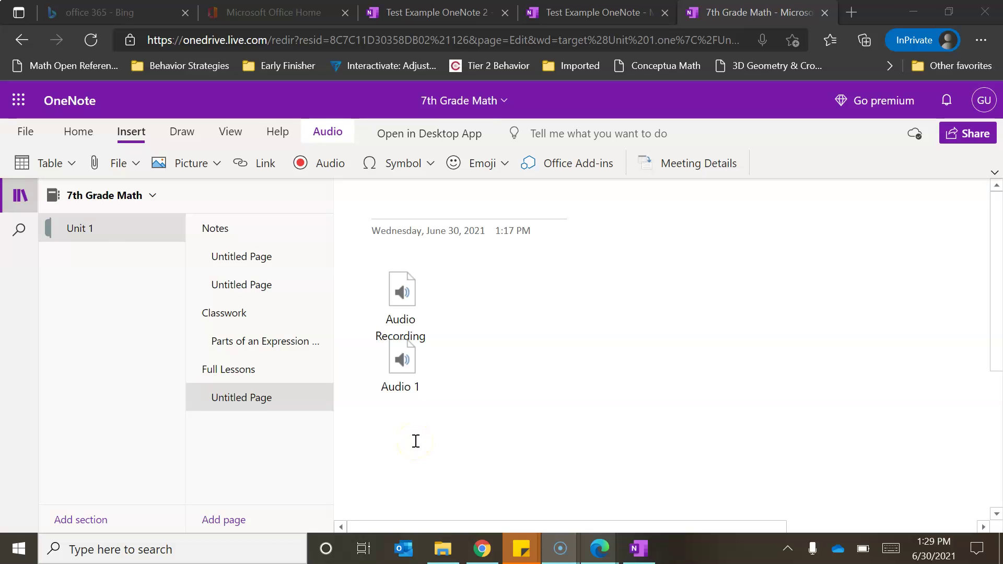
Add an empty three-column, two-row table below the audio
left_click(52, 163)
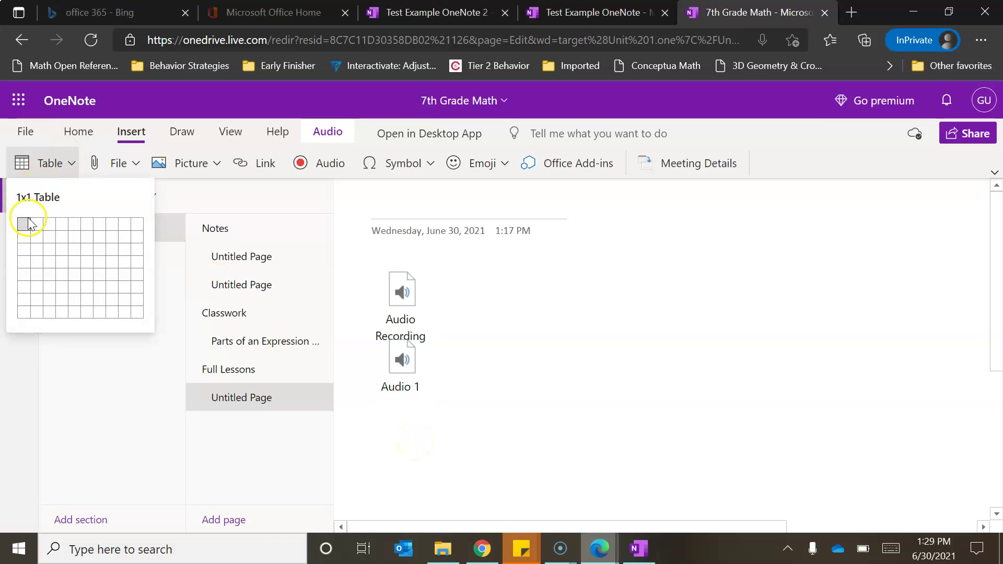
left_click(49, 235)
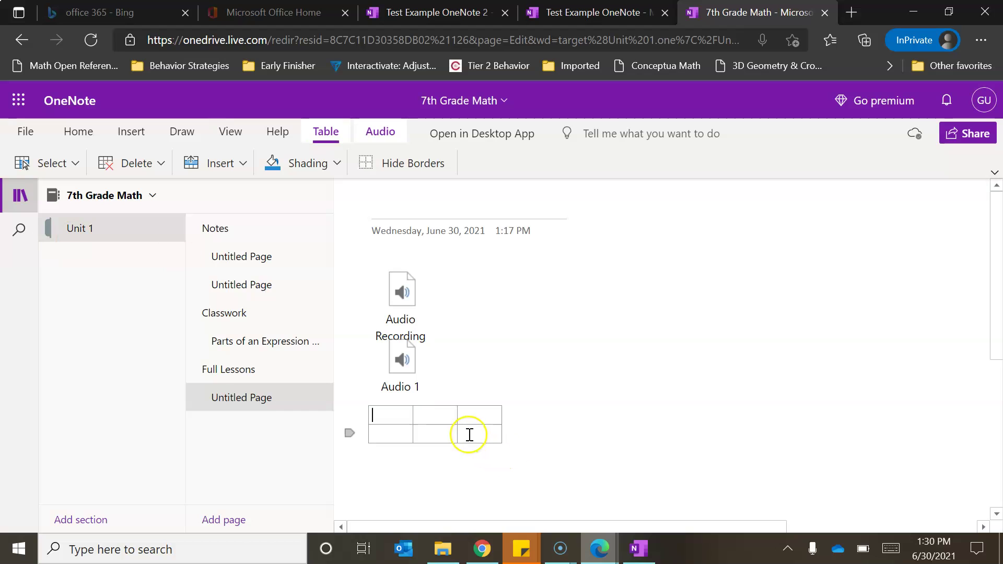
left_click(120, 137)
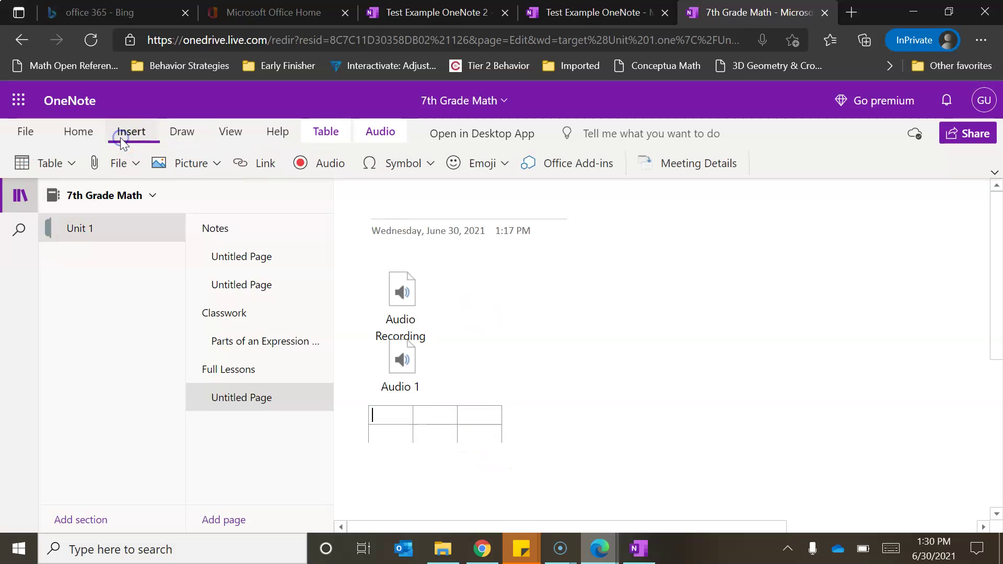
left_click(254, 168)
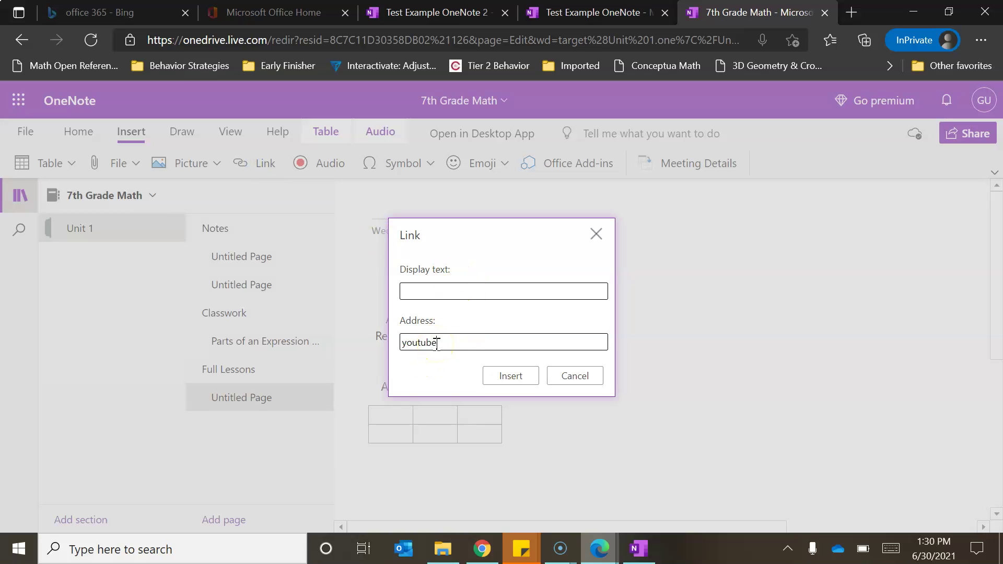
Insert a youtube.com hyperlink labelled 'YouTube' into the table's first cell
left_click(429, 290)
left_click(510, 376)
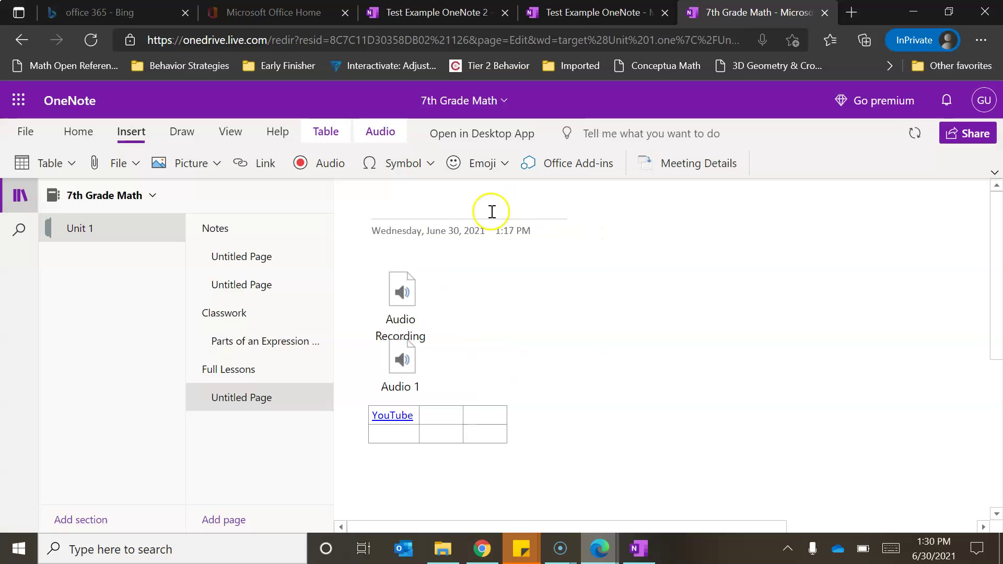
left_click(425, 171)
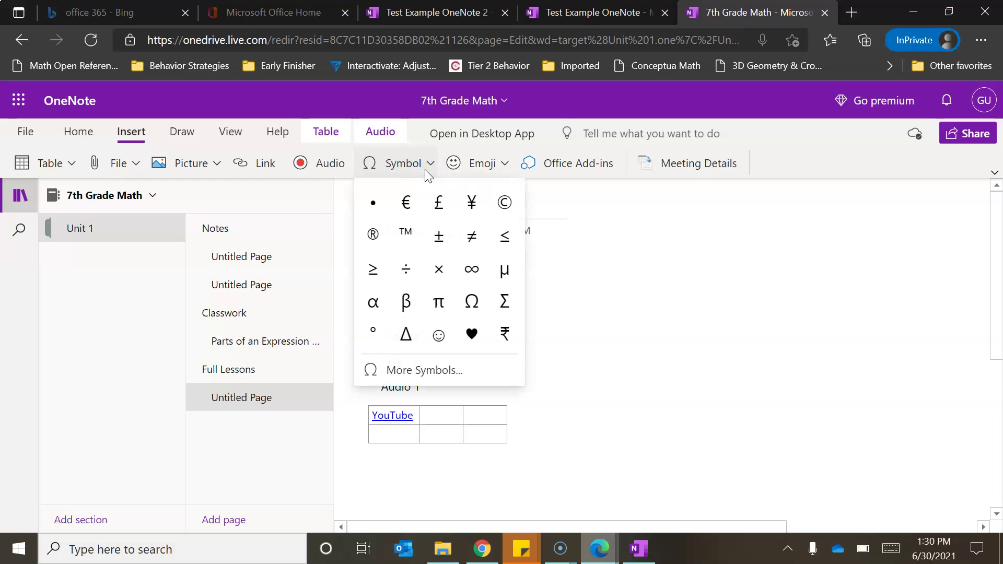
left_click(479, 171)
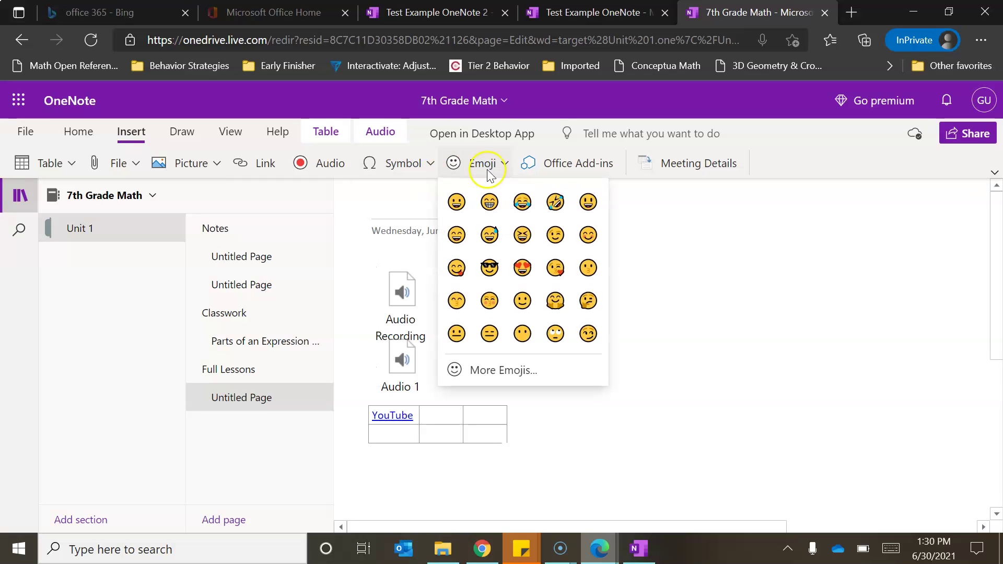
left_click(490, 168)
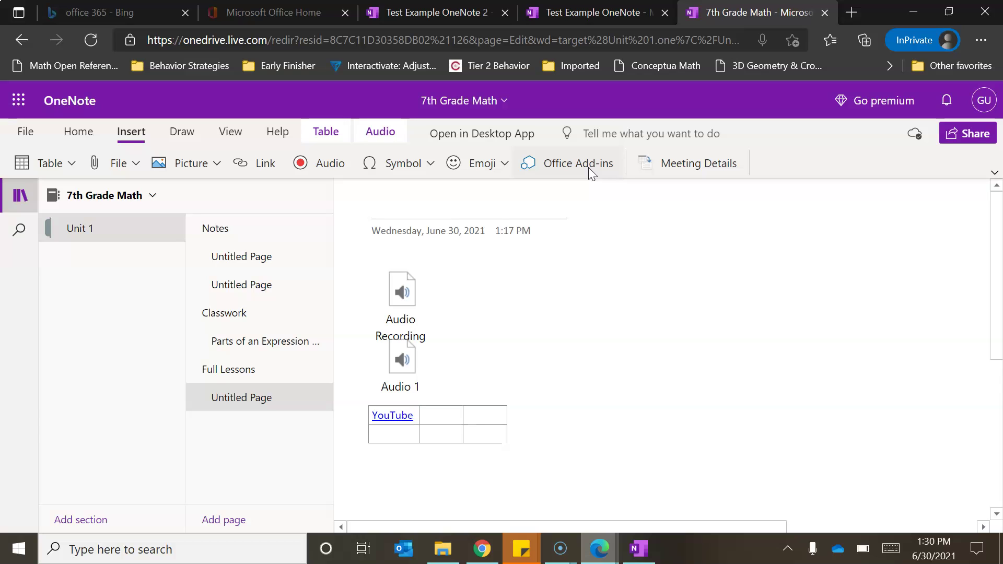
left_click(533, 315)
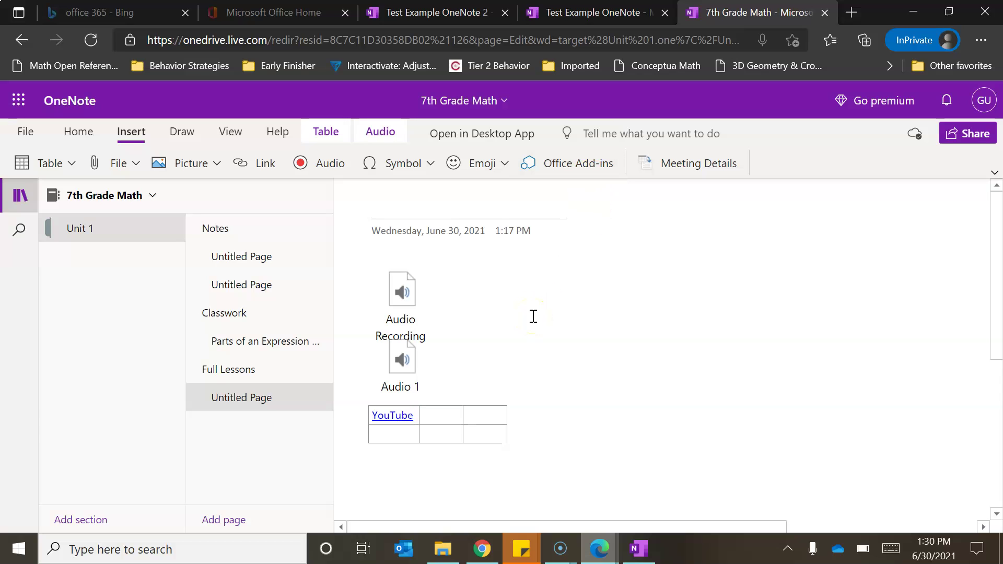